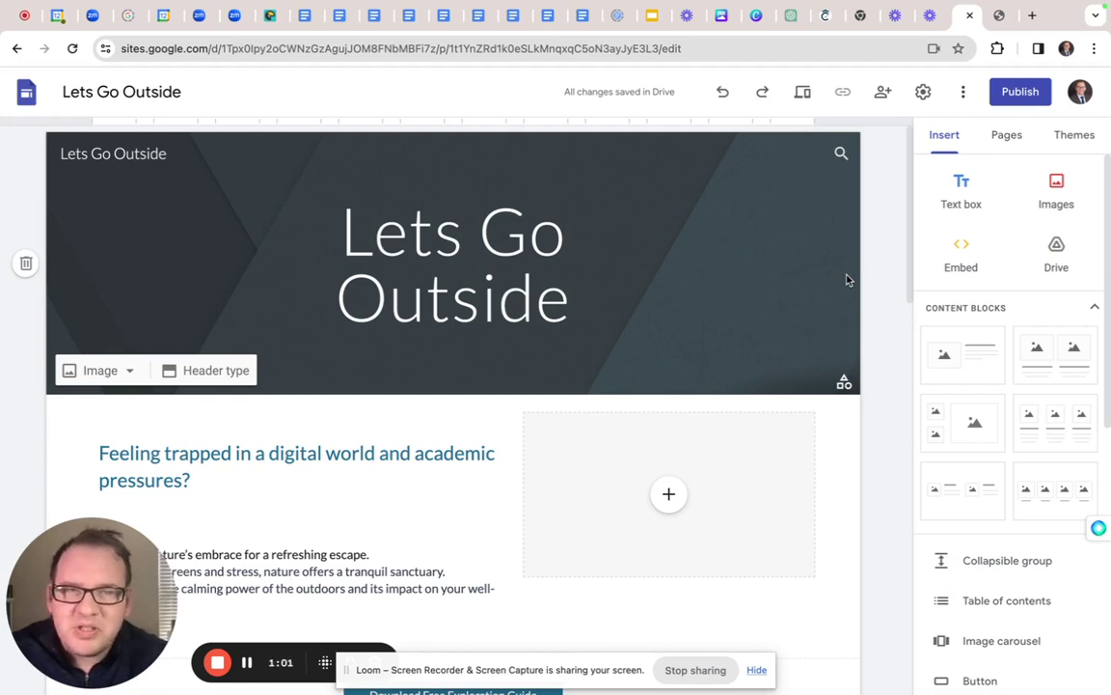
Preview the Simple theme's pink, dark grey and custom colours, then settle on its blue scheme
left_click(844, 384)
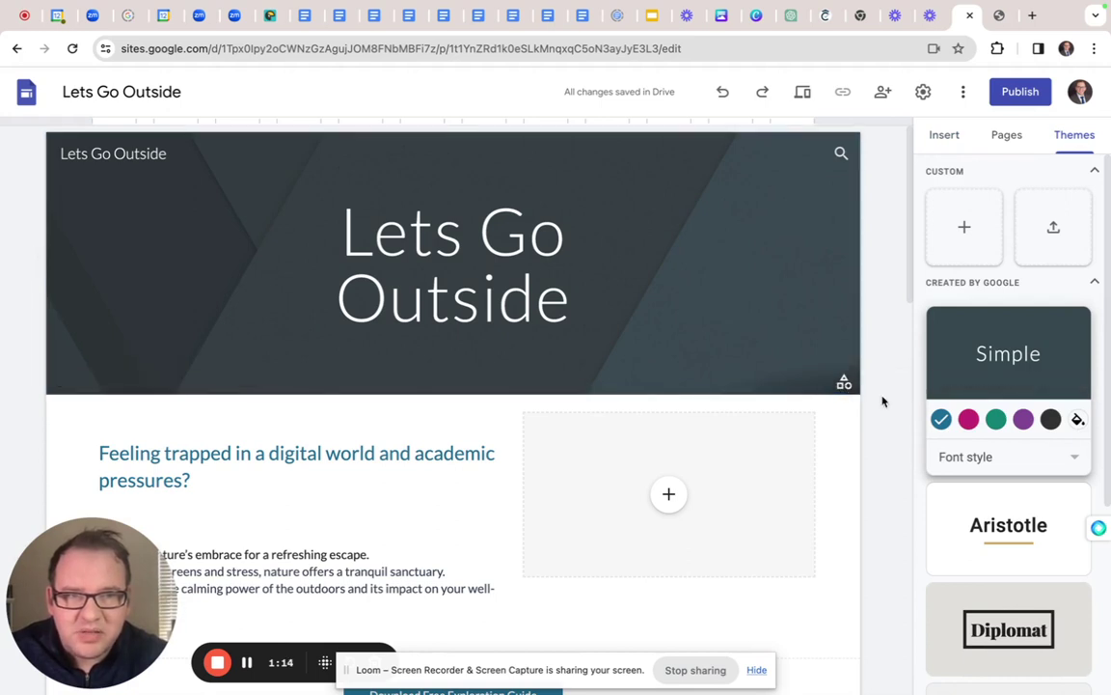
left_click(970, 422)
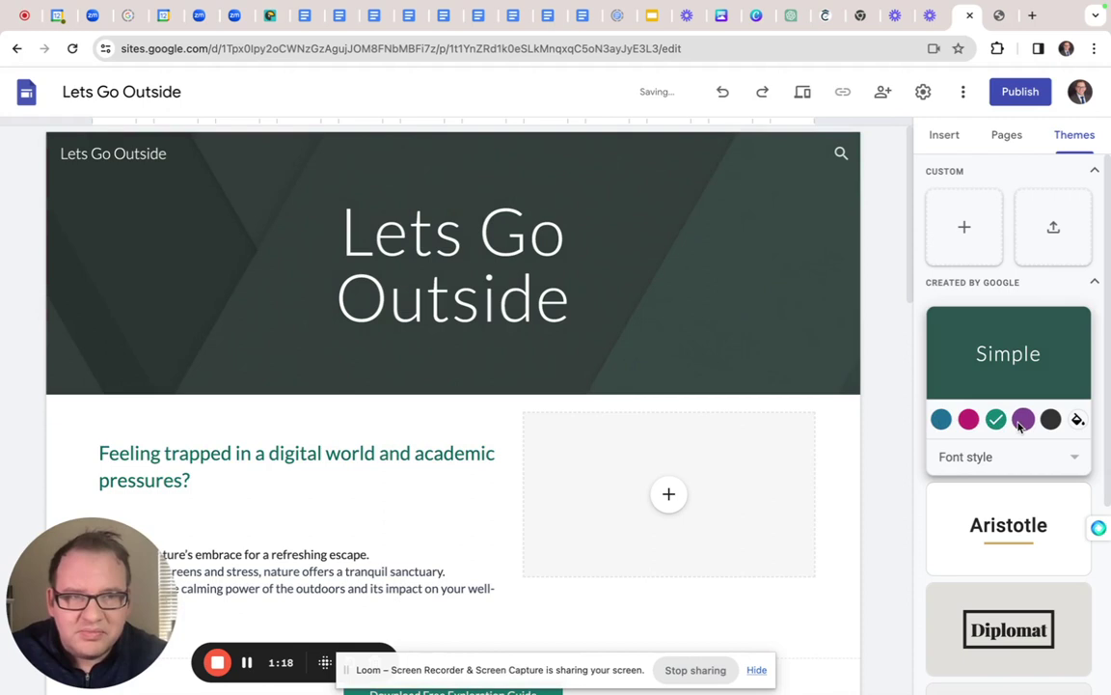
left_click(1051, 418)
left_click(1077, 418)
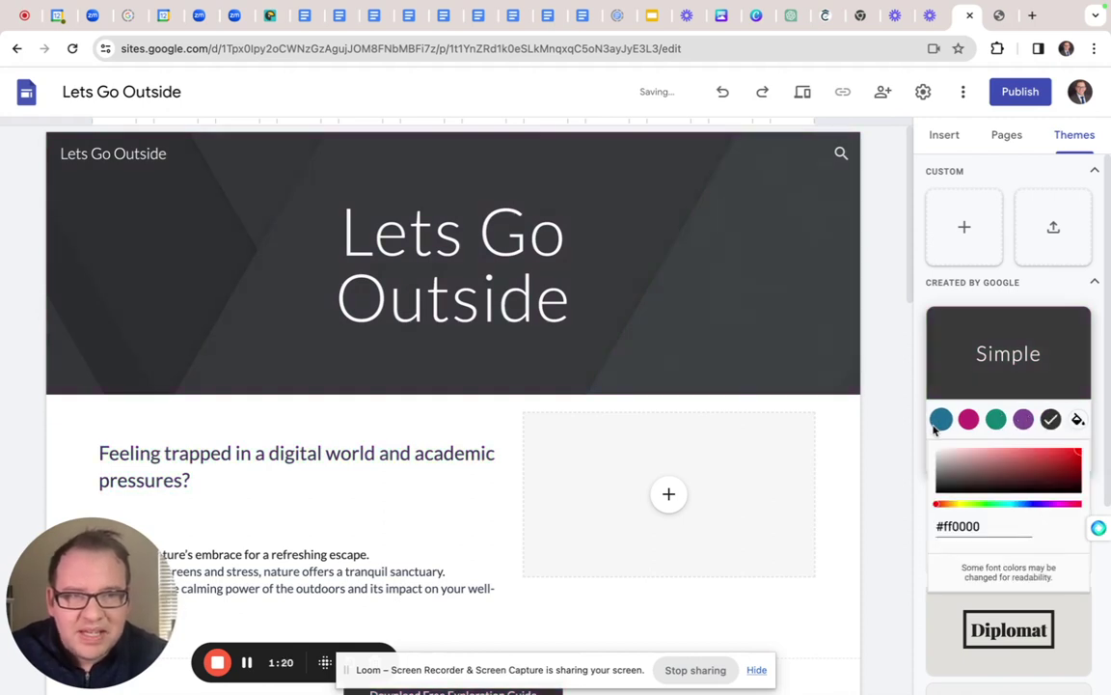
left_click(940, 418)
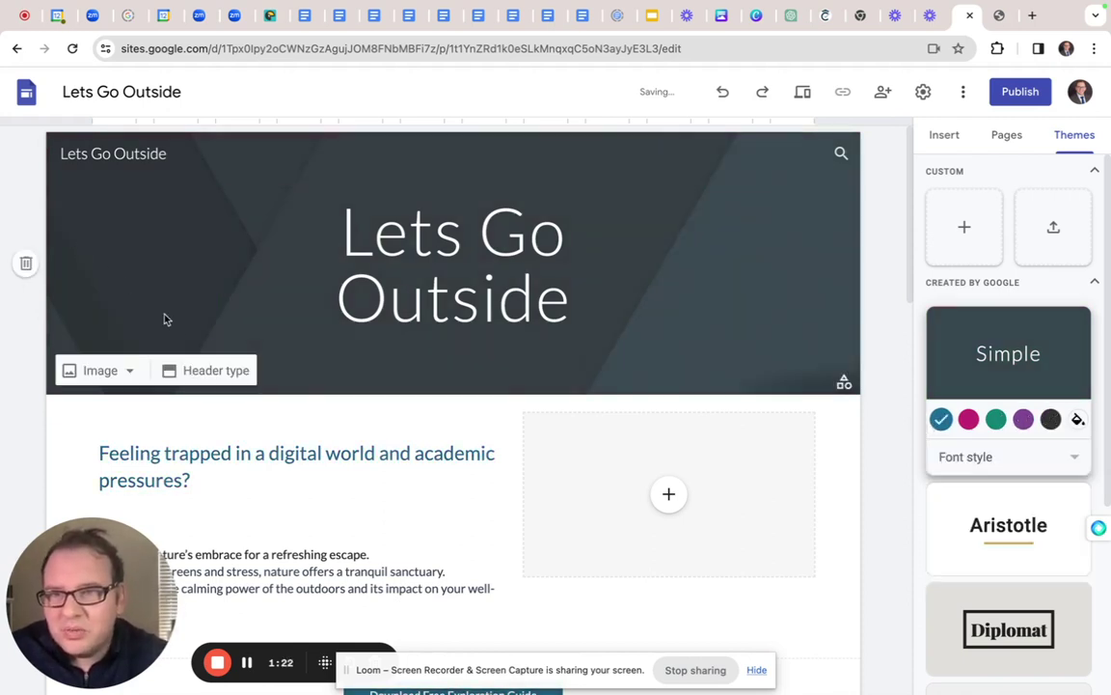
Search 'photos of teens exploring the outdoors' and set the hikers-on-grassland photo as the header background
left_click(121, 371)
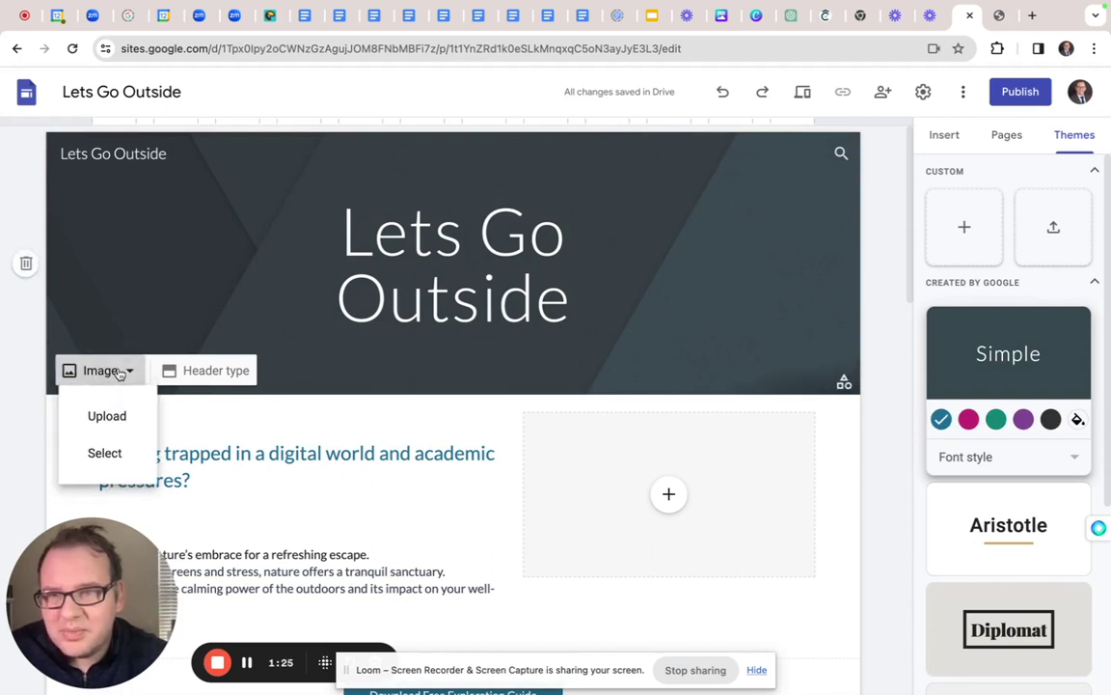
left_click(124, 454)
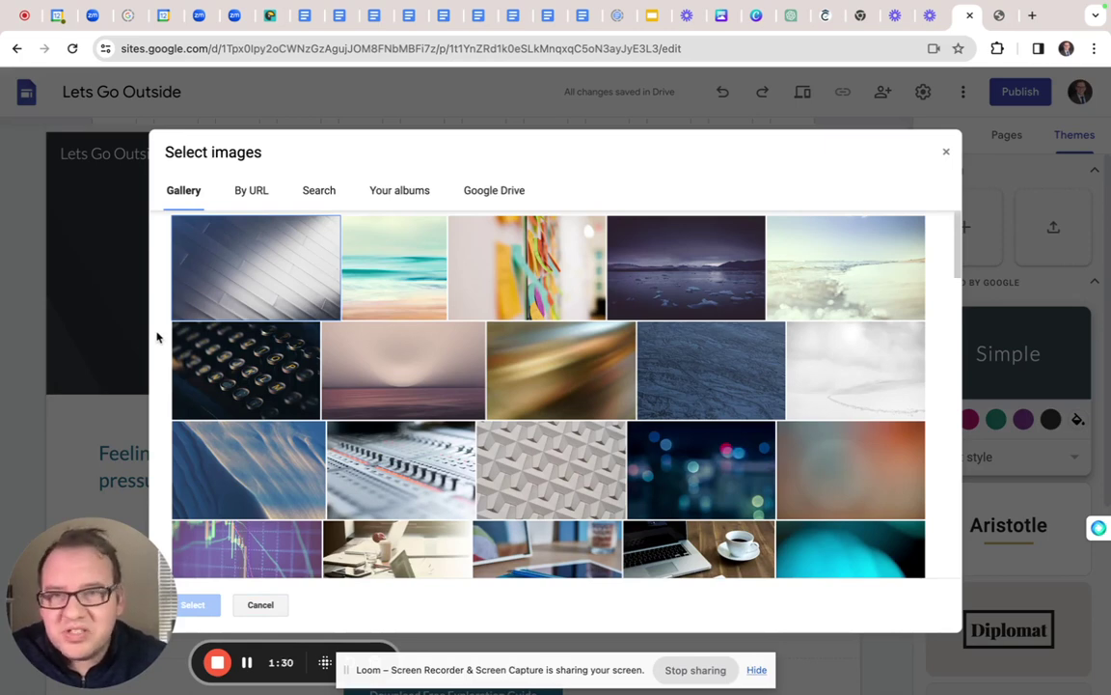
left_click(322, 195)
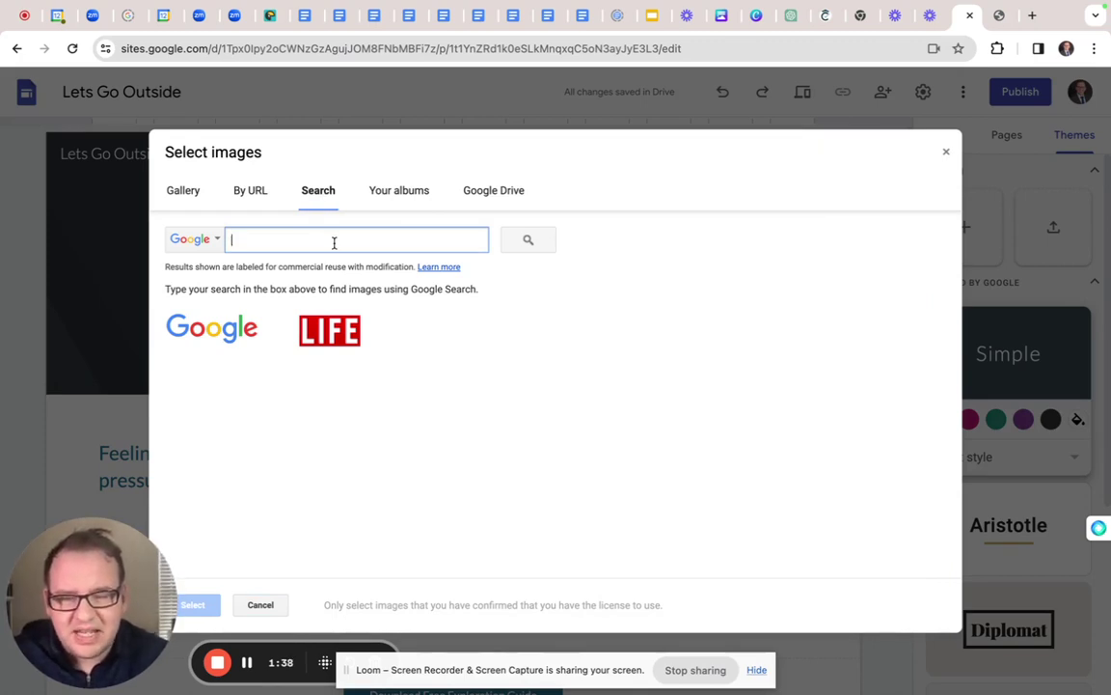
type("photos of")
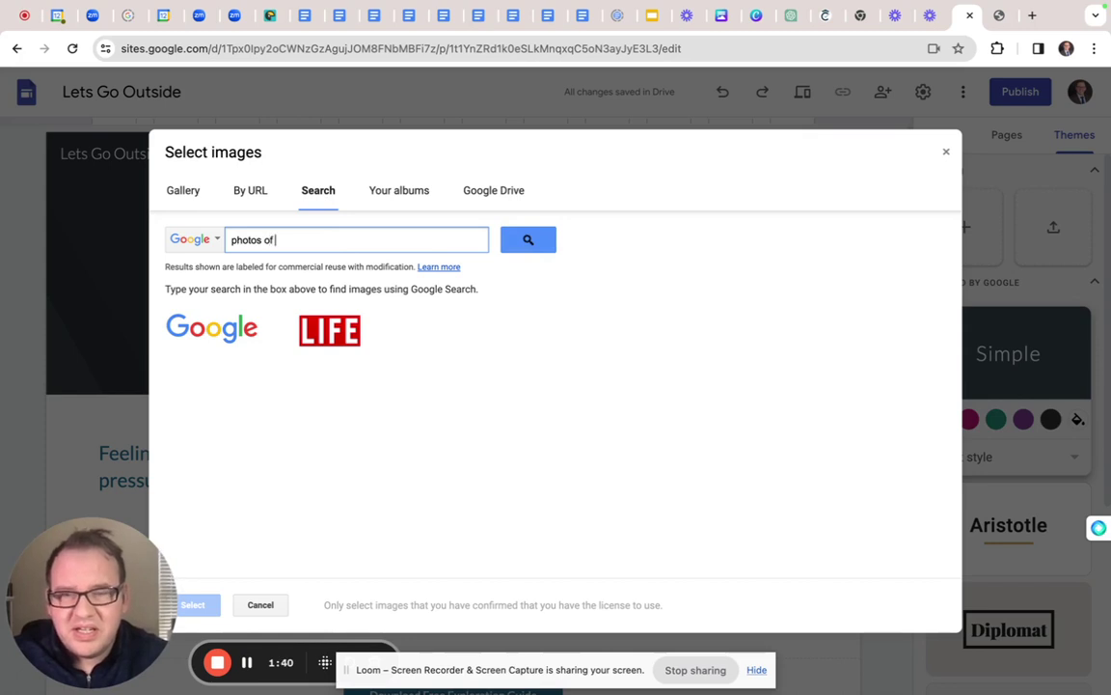
type(" teens e")
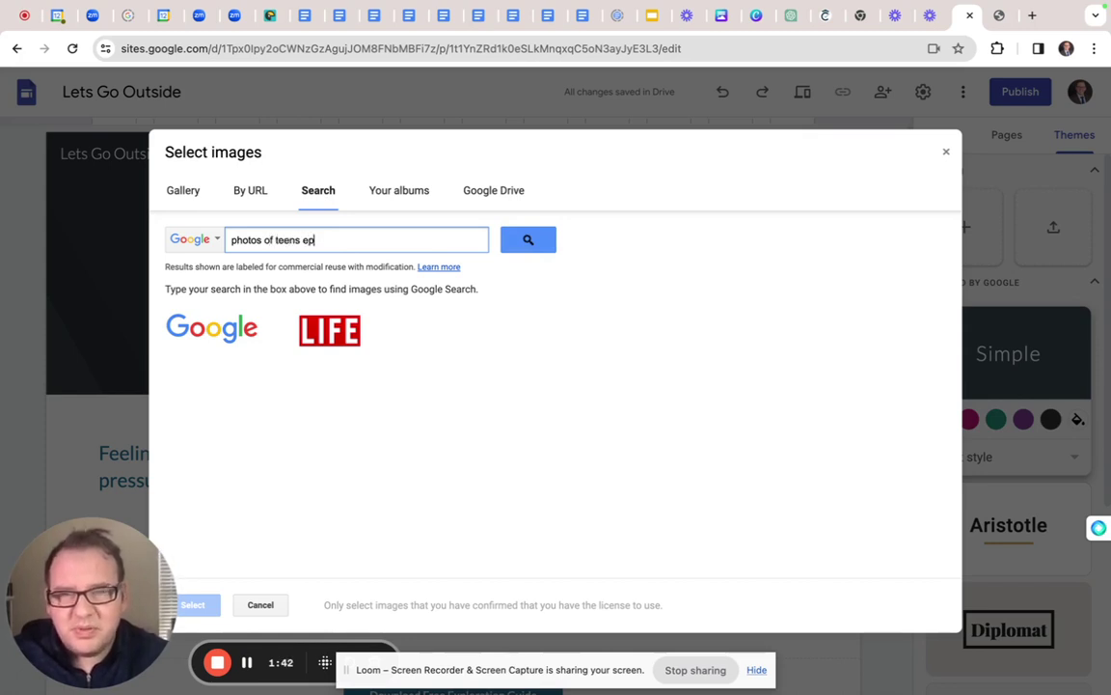
type("xploring the")
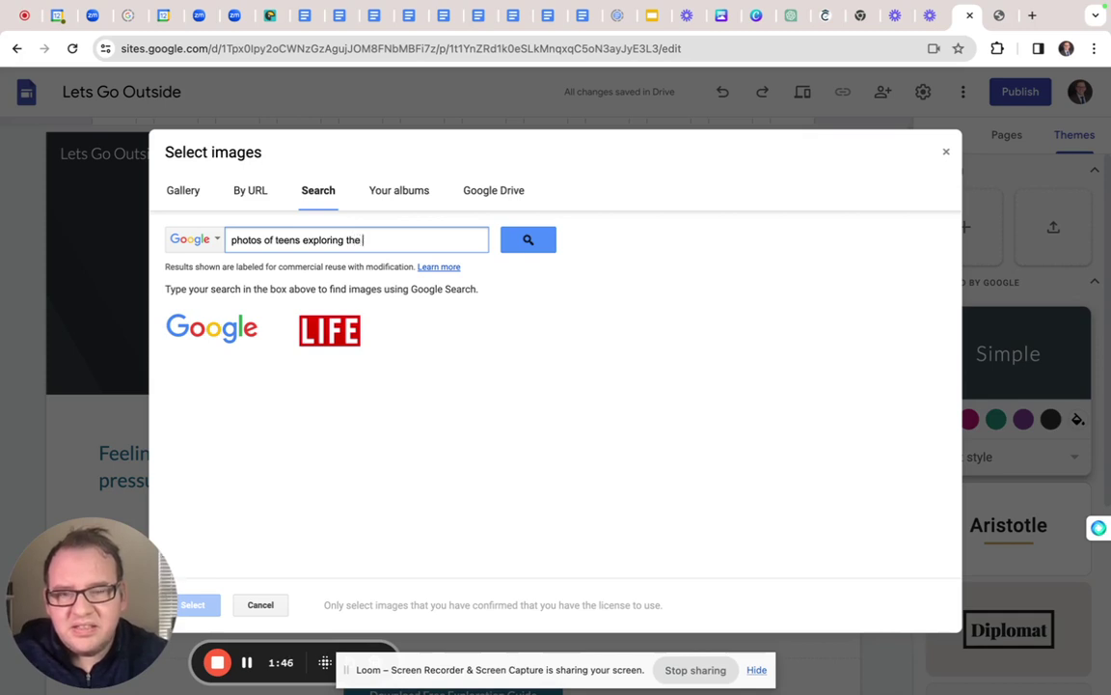
type(" outdoors")
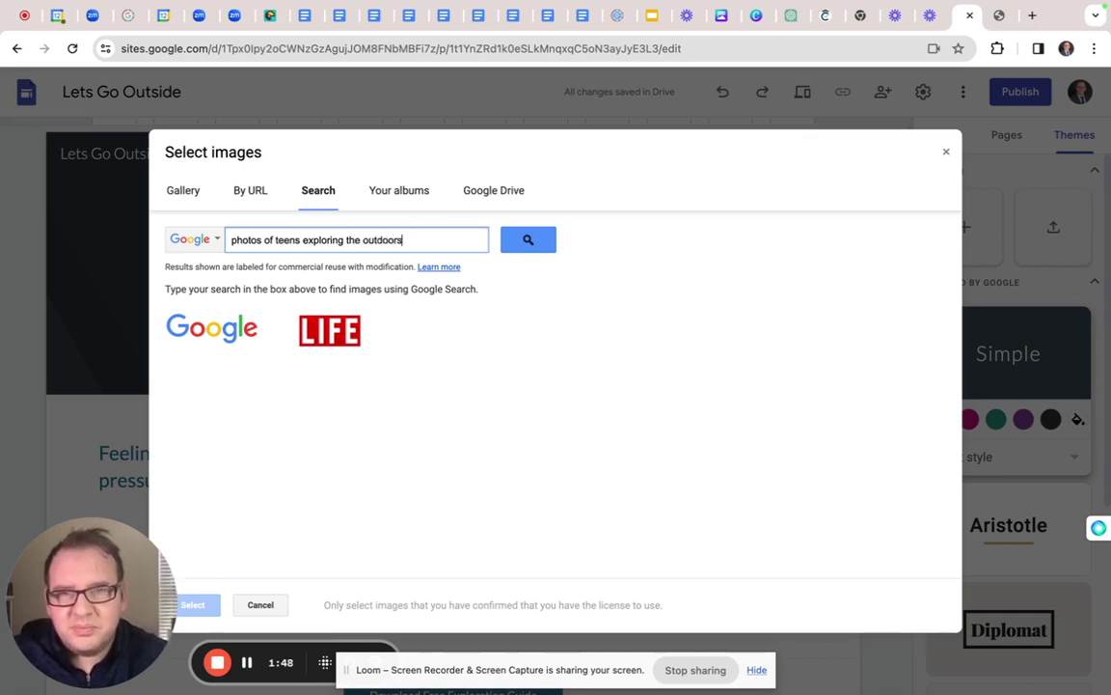
key("Return")
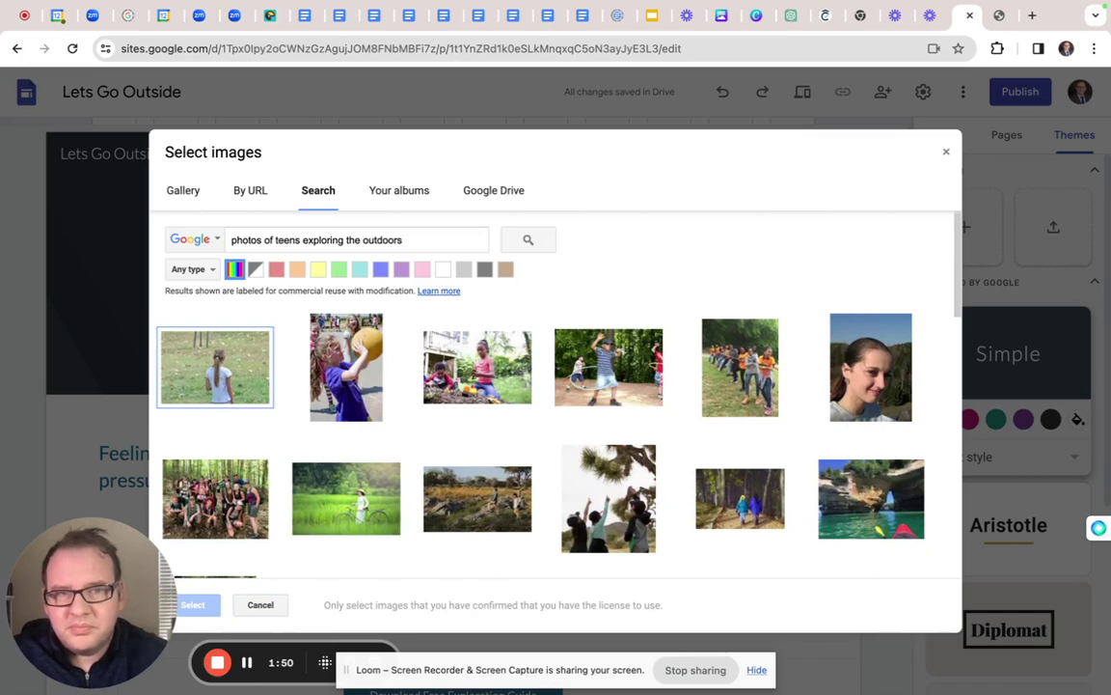
scroll(377, 392, "down", 2)
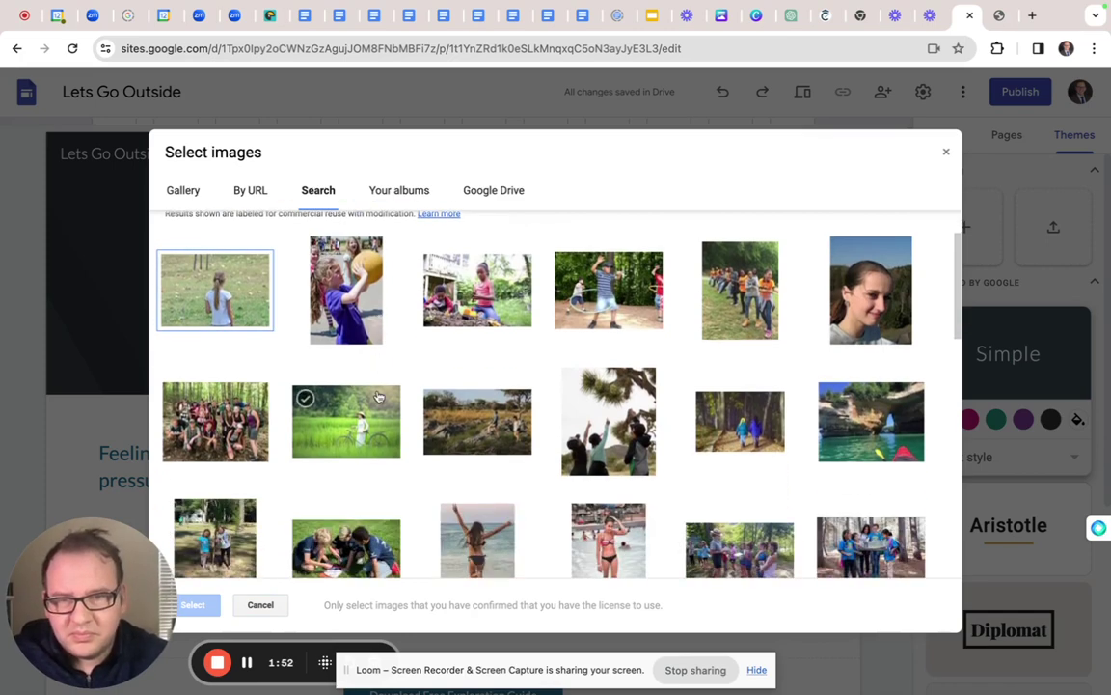
left_click(455, 395)
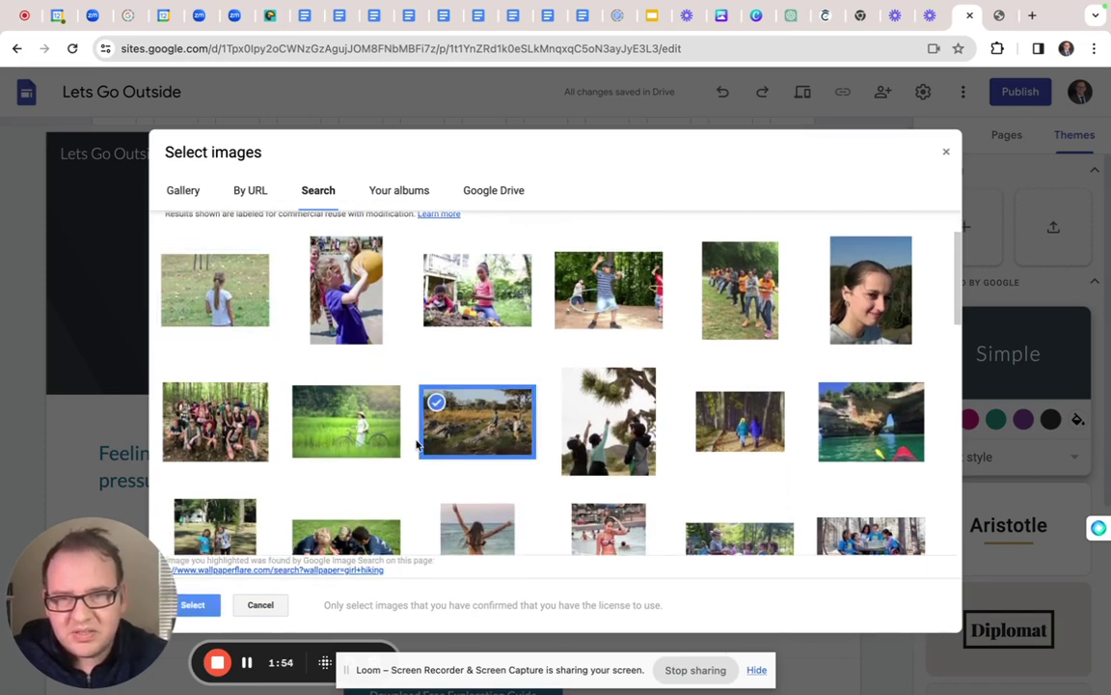
scroll(564, 444, "down", 2)
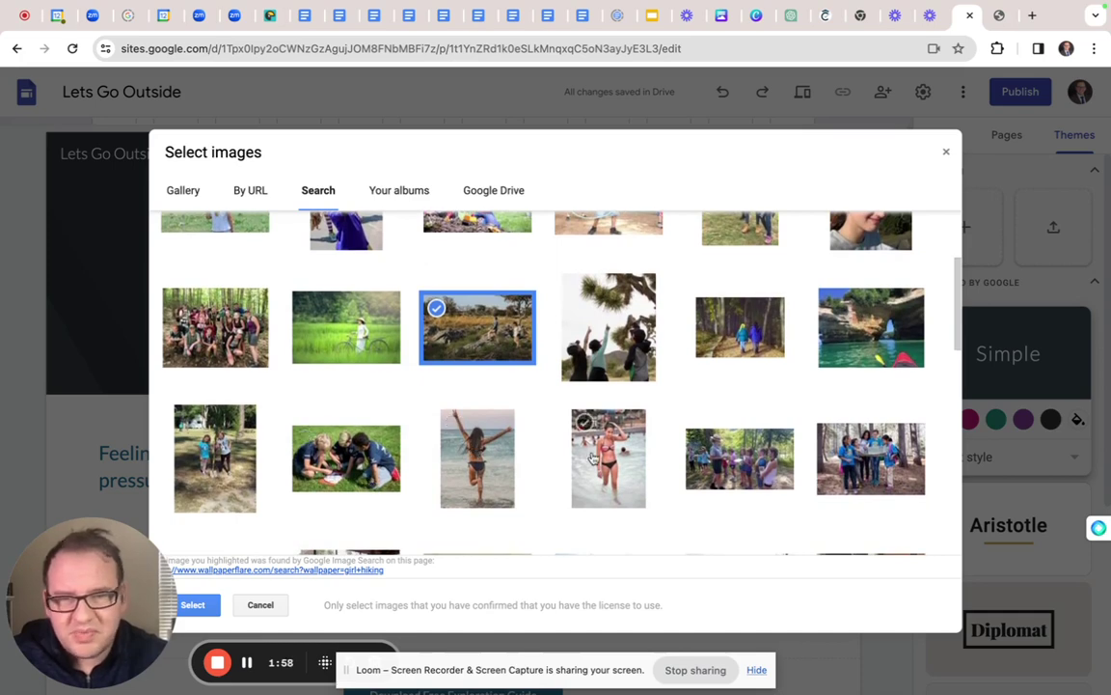
scroll(590, 456, "down", 5)
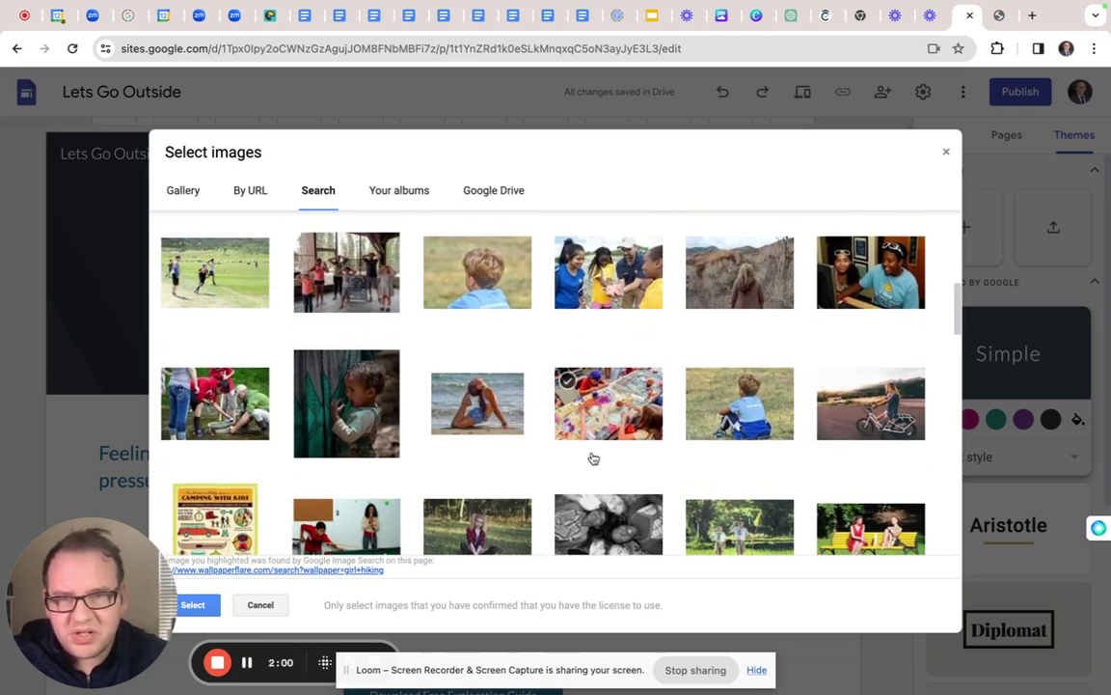
scroll(593, 458, "down", 5)
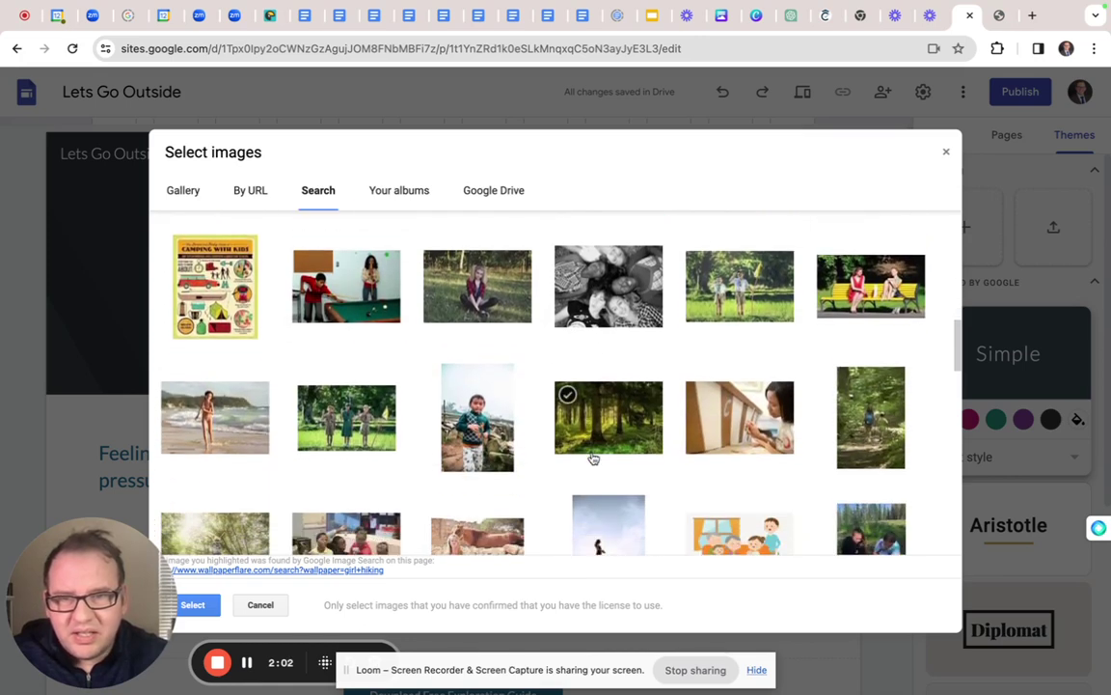
scroll(593, 458, "down", 1)
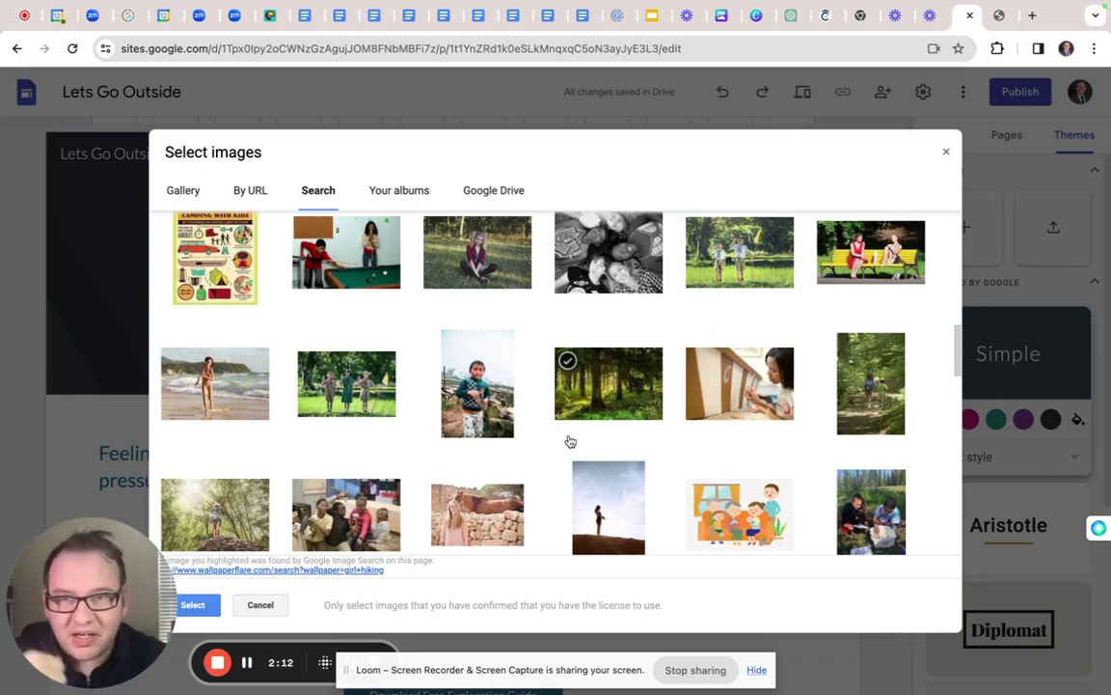
left_click(192, 604)
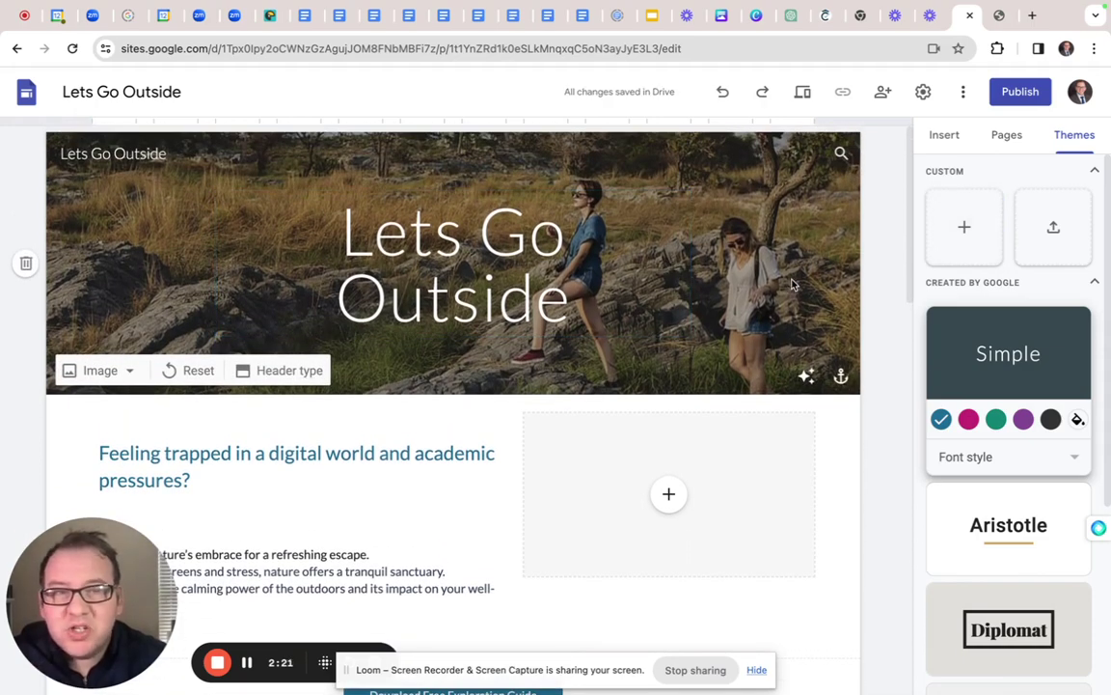
Select the 'Feeling trapped' heading text and open the insert choices for the empty image placeholder
scroll(644, 273, "down", 3)
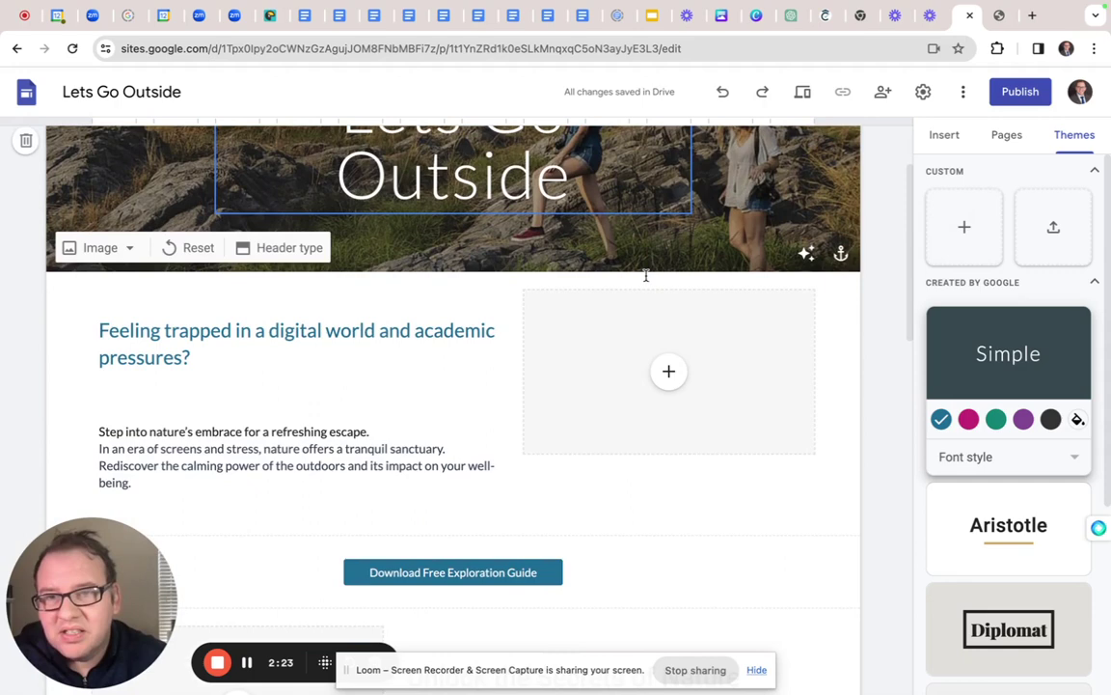
triple_click(229, 332)
key("super+c")
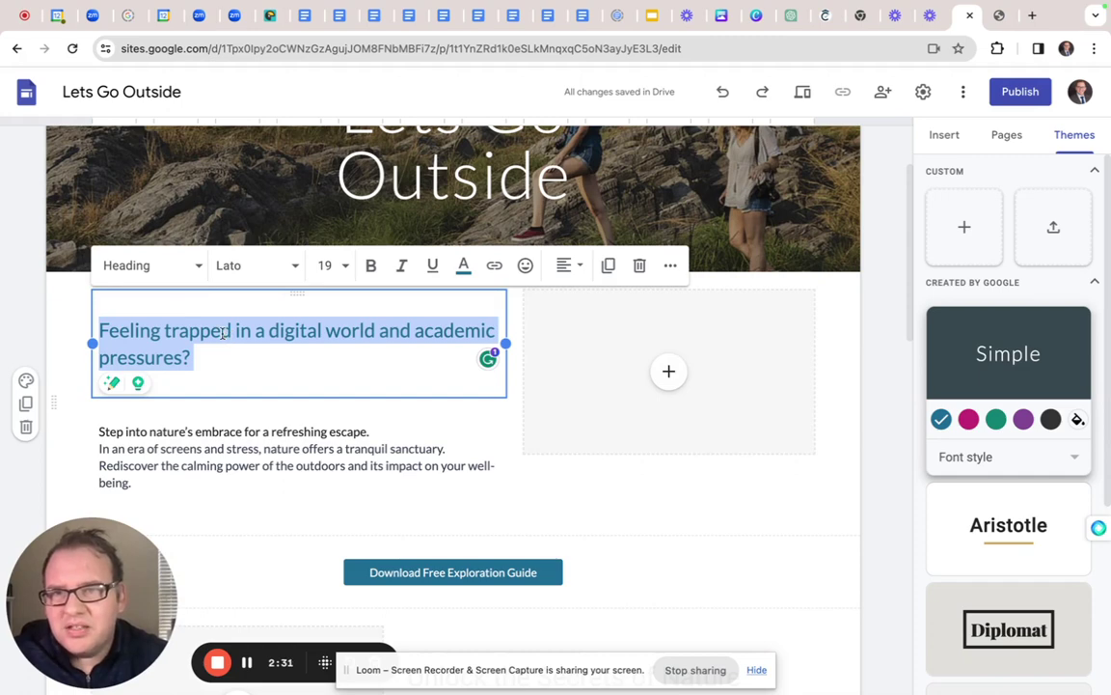
left_click(686, 375)
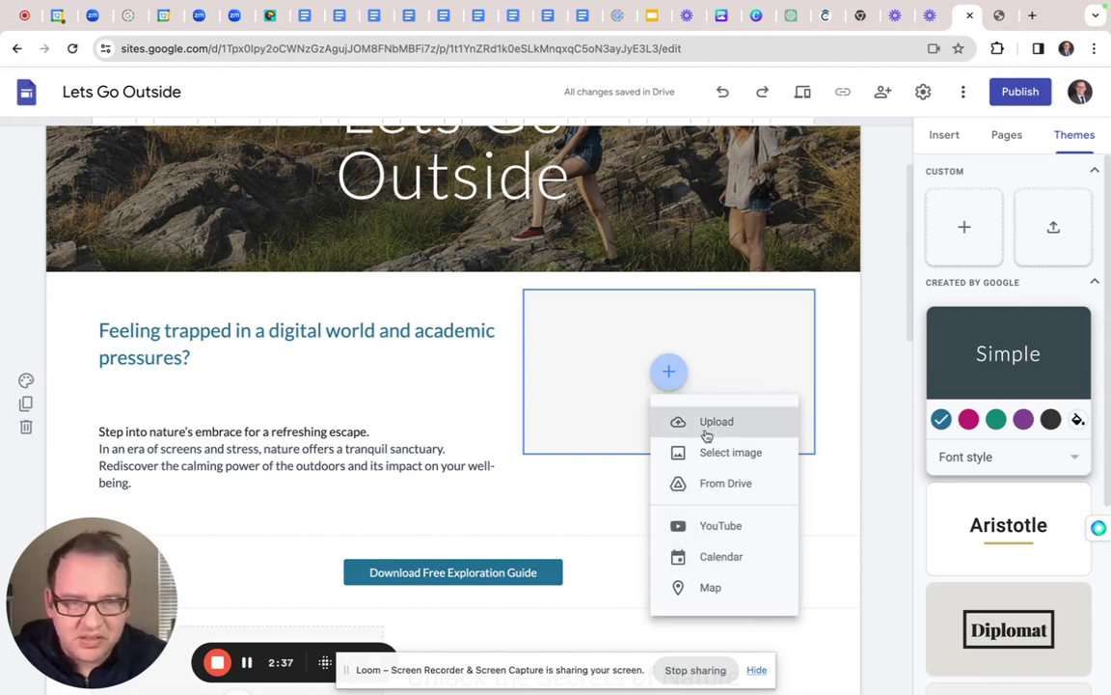
Try searching Drive images for the pasted heading question, find nothing, and close the picker
left_click(707, 457)
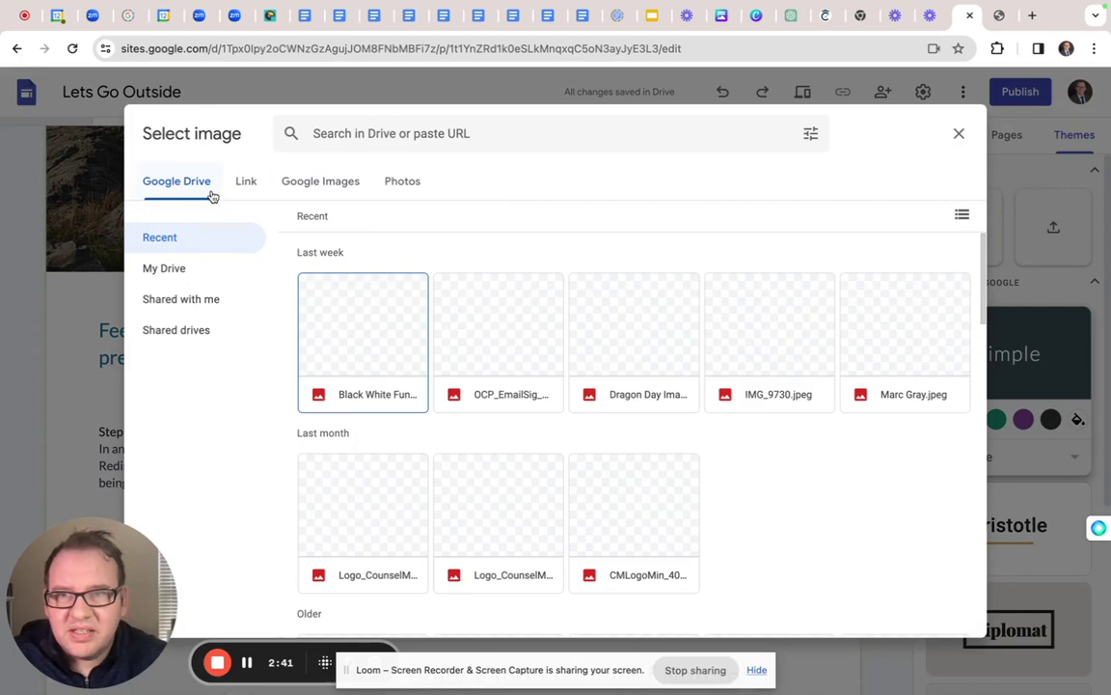
left_click(958, 134)
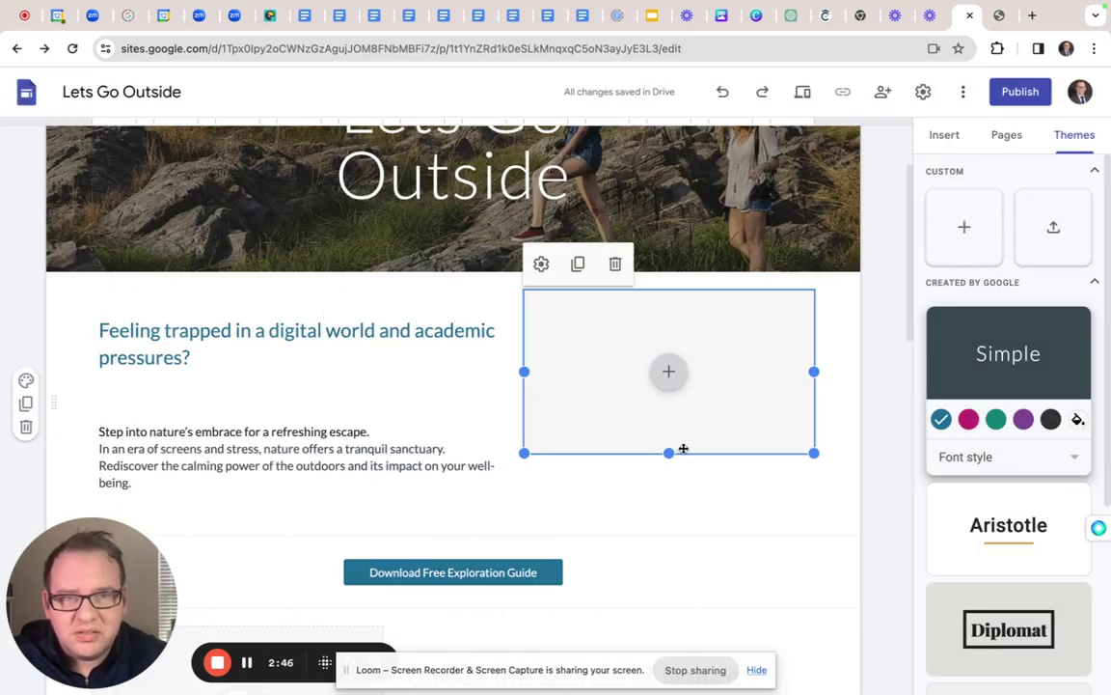
left_click(668, 374)
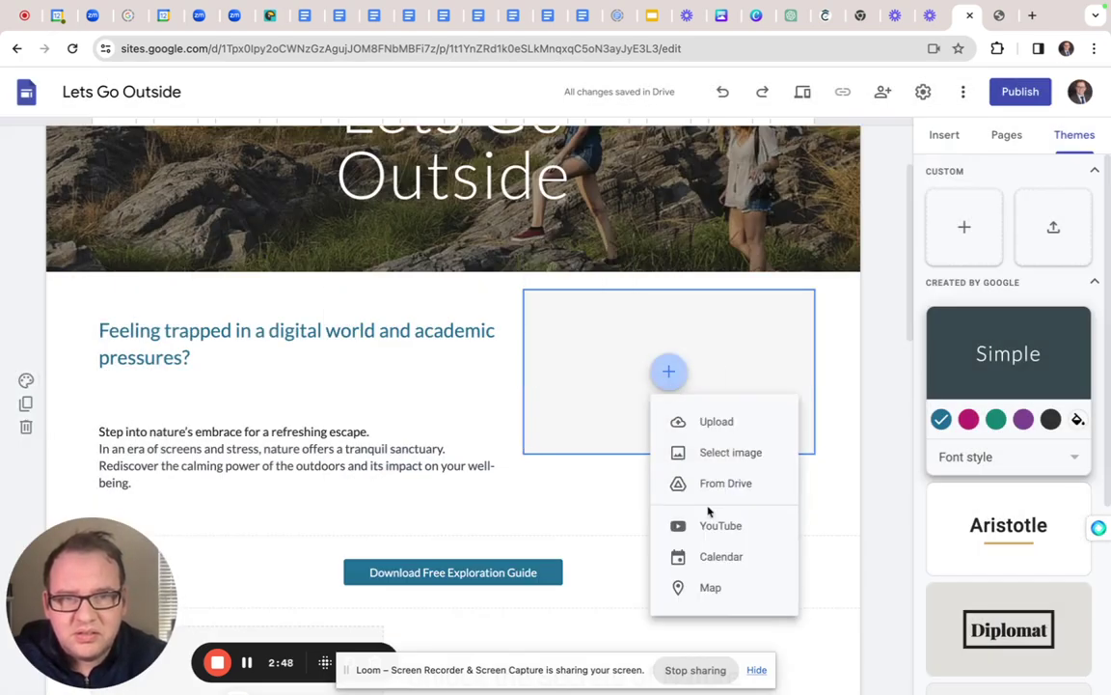
left_click(741, 453)
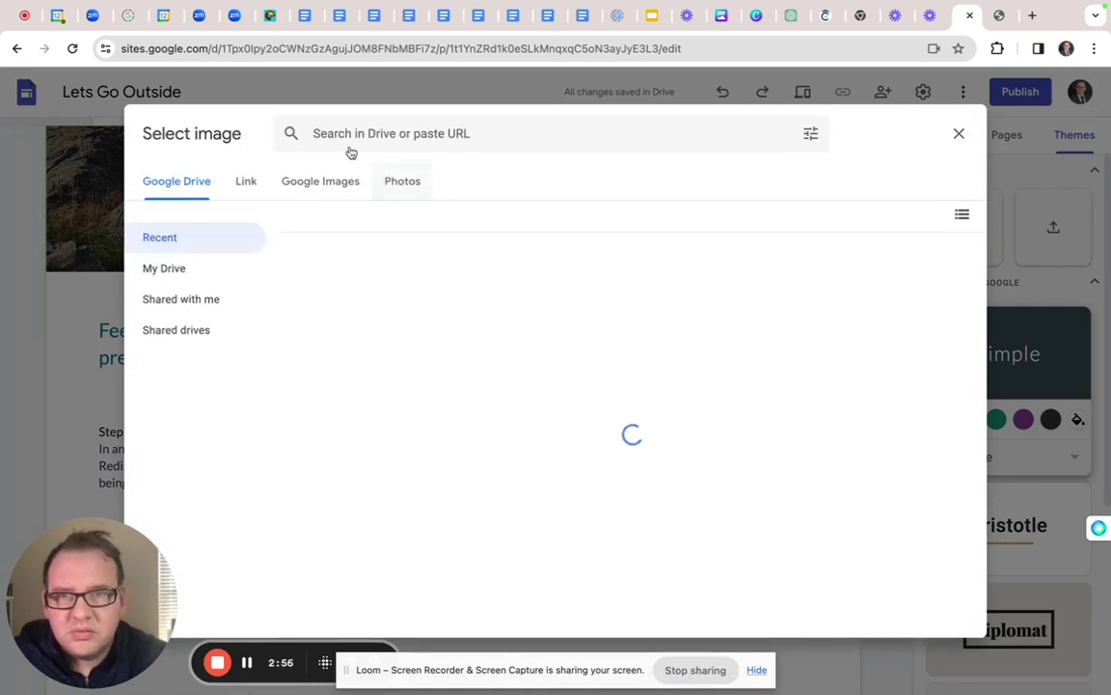
left_click(349, 138)
key("super+v")
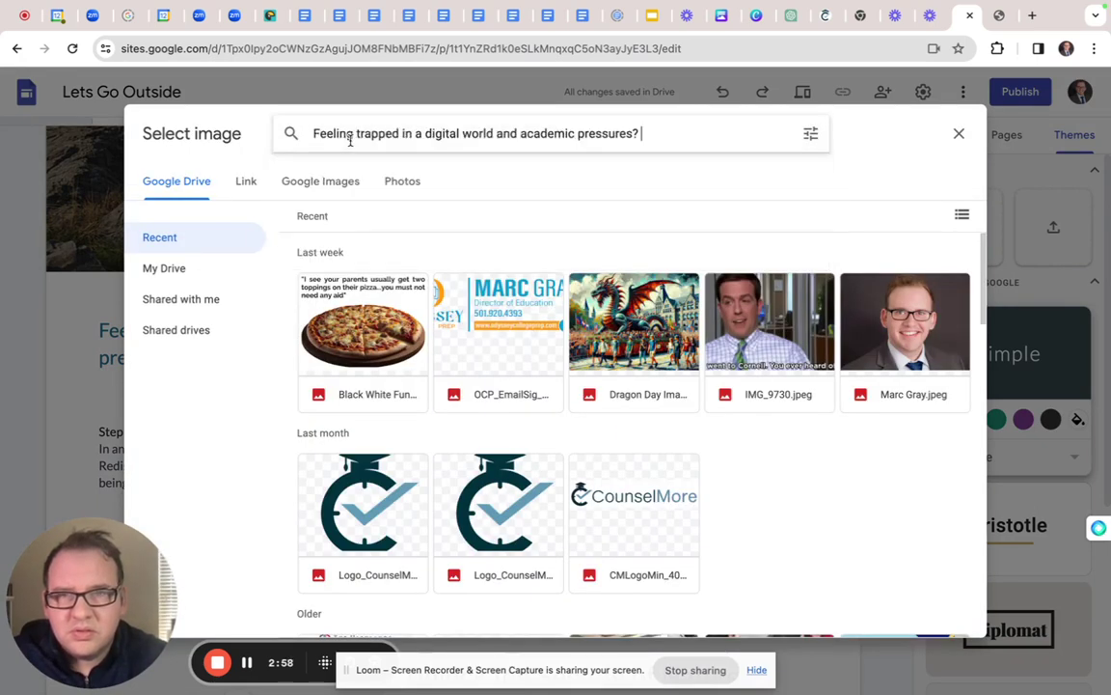
key("Return")
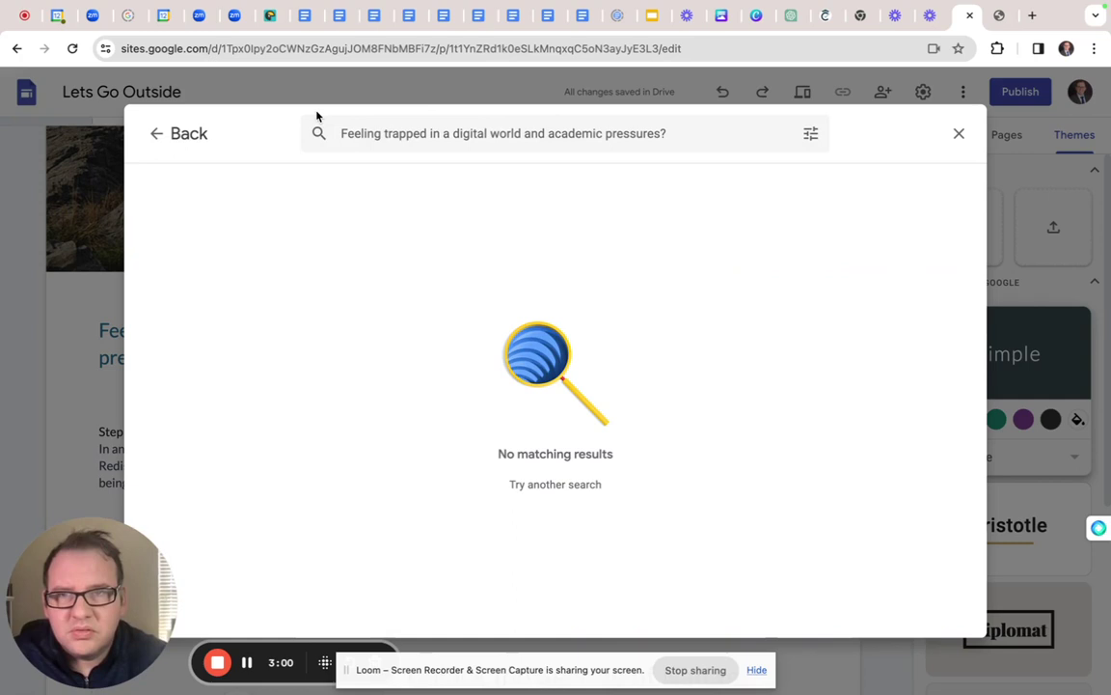
left_click(162, 136)
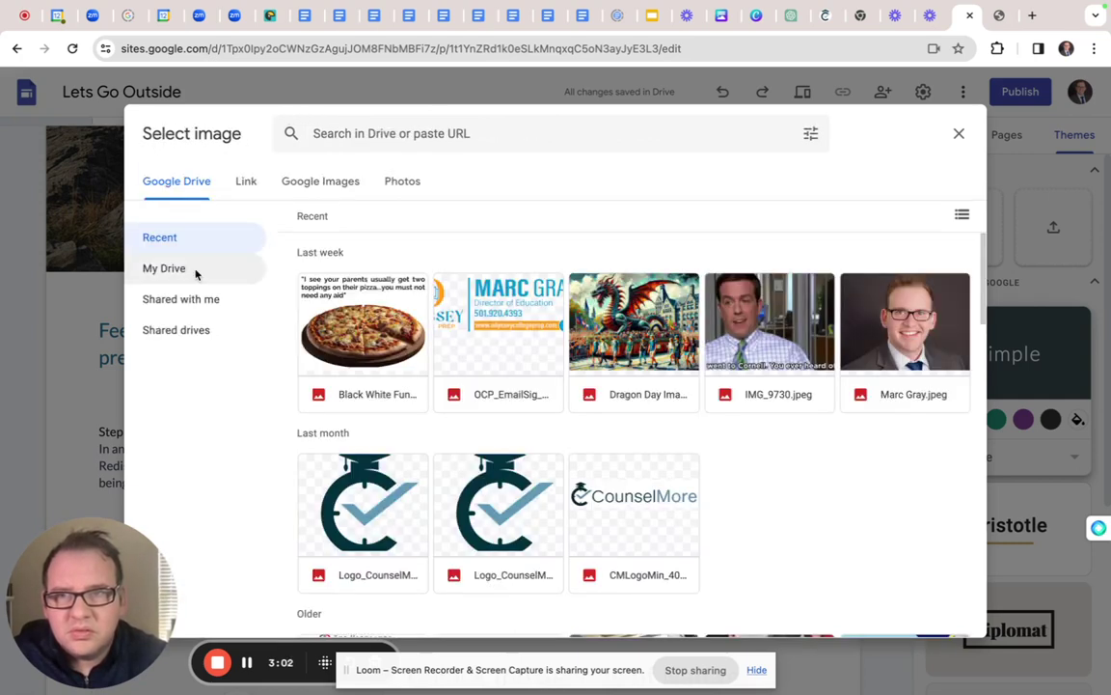
left_click(245, 183)
left_click(309, 186)
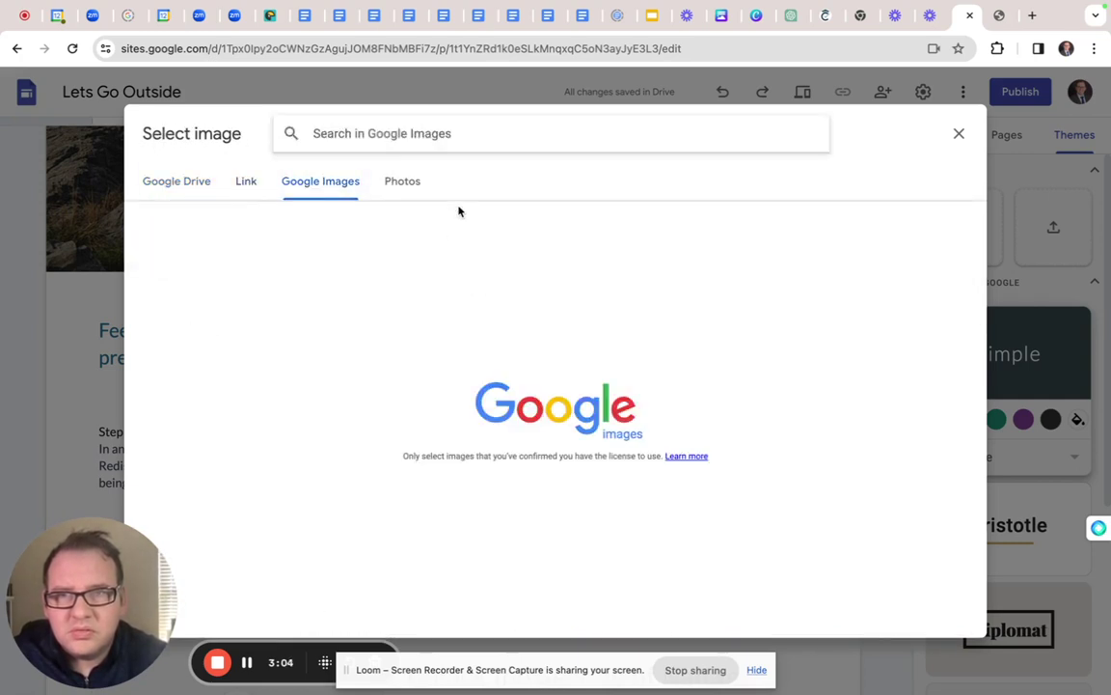
left_click(960, 134)
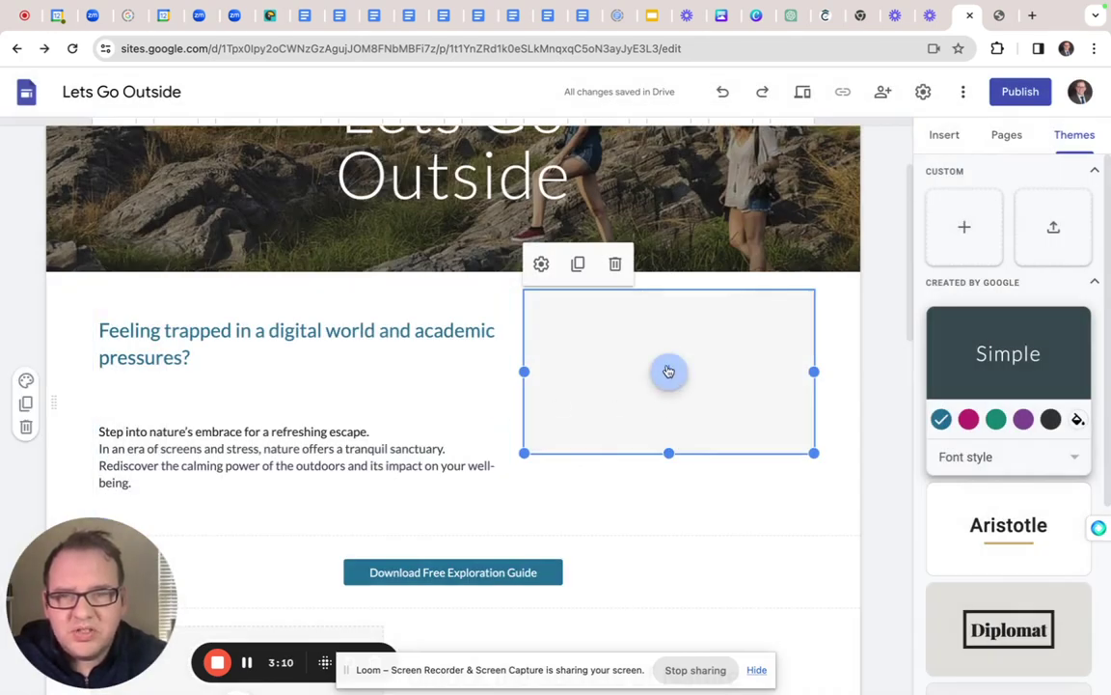
left_click(668, 372)
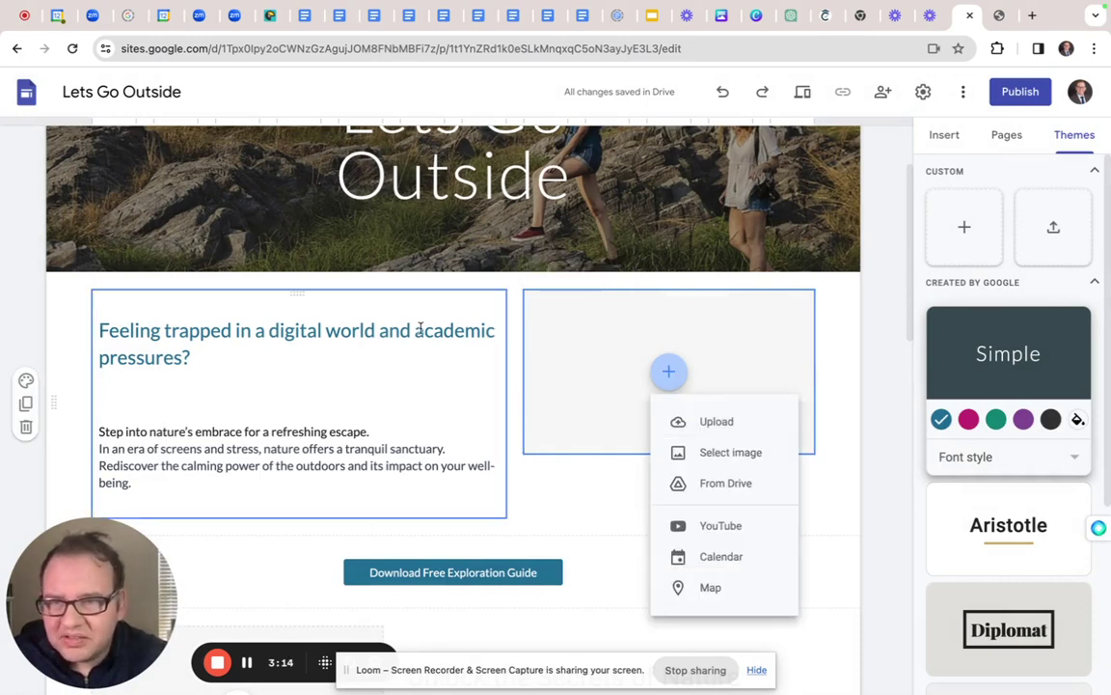
Copy the heading and search Google Images for 'Feeling trapped in a digital world and academic pressures?'
left_click(371, 331)
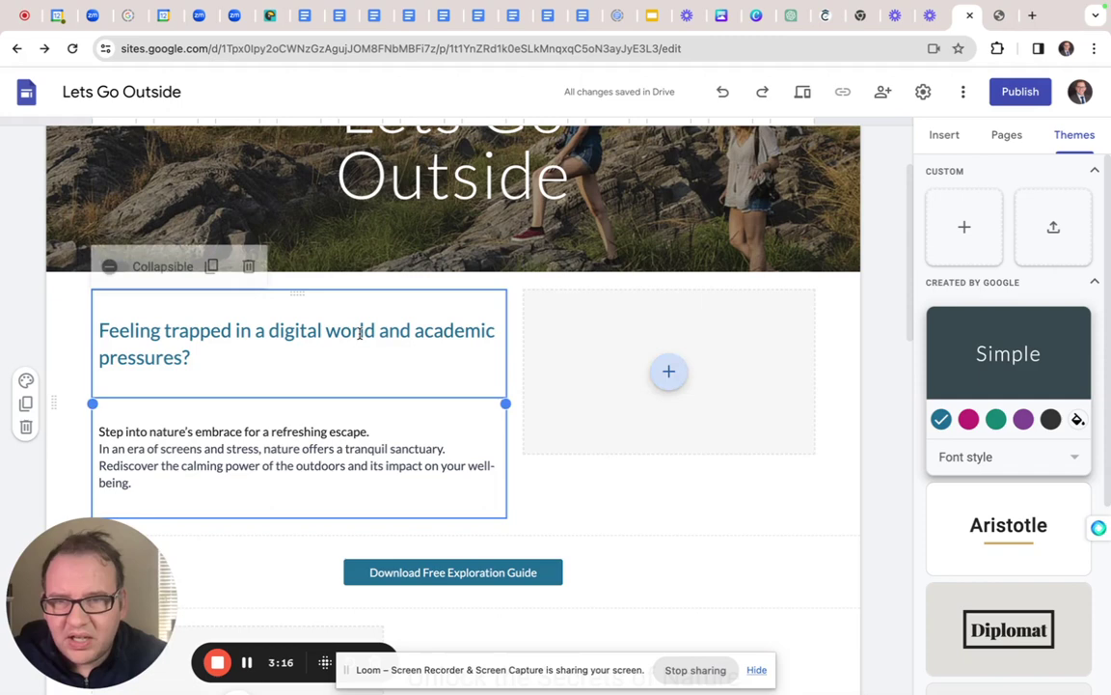
triple_click(360, 333)
key("super+c")
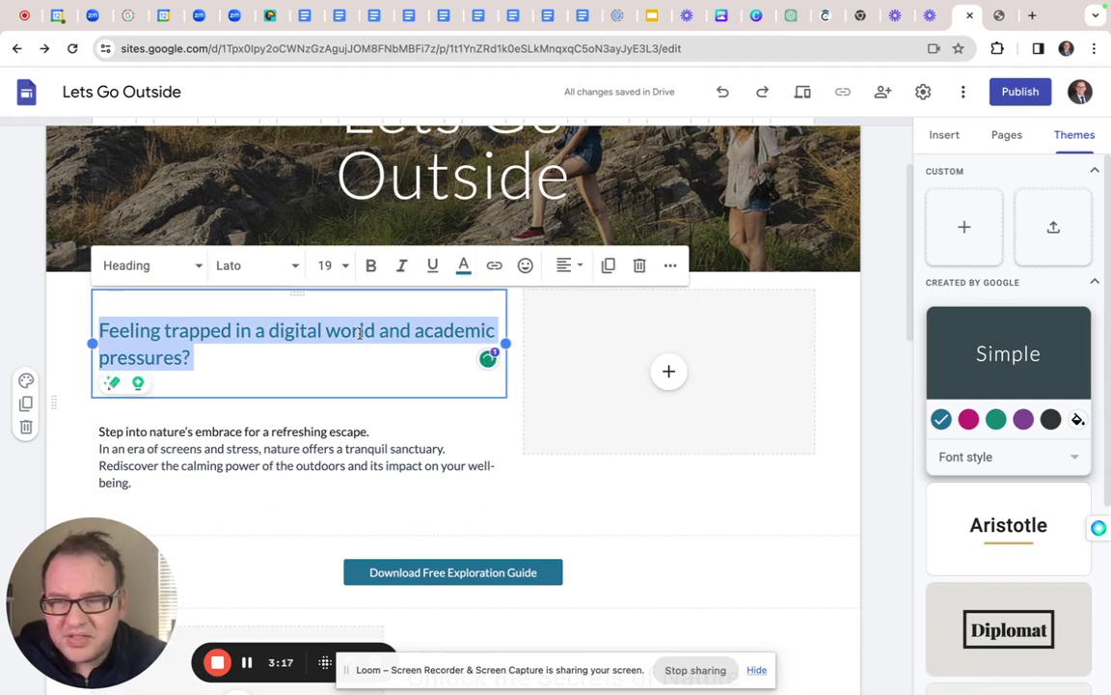
left_click(667, 372)
left_click(714, 456)
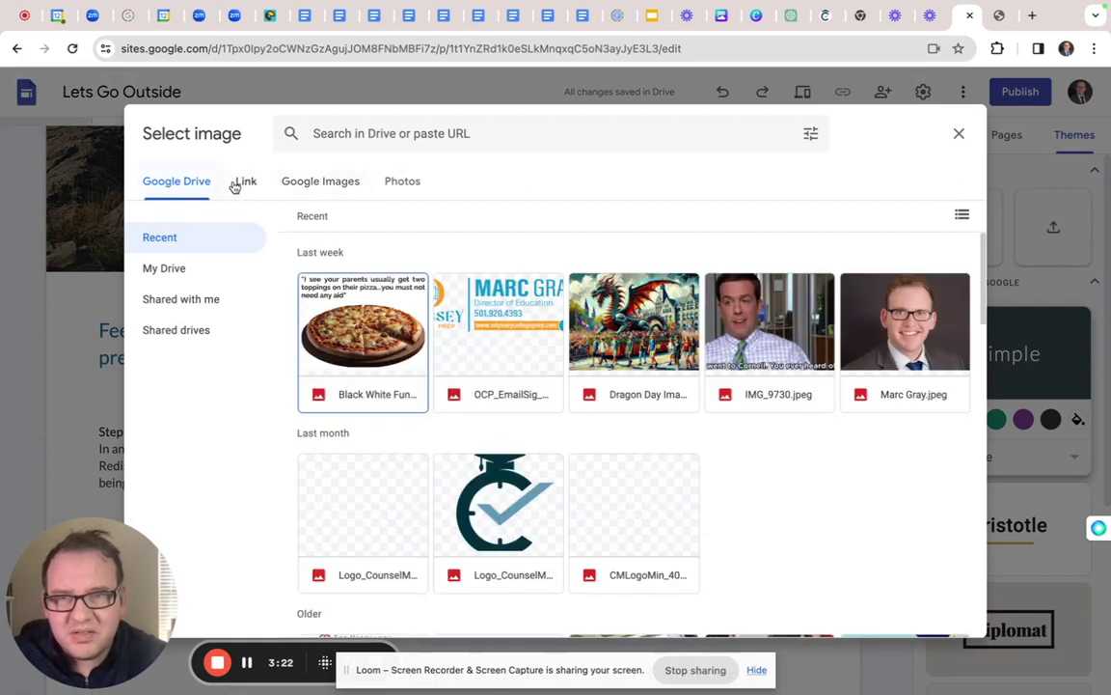
left_click(322, 182)
left_click(358, 135)
key("super+v")
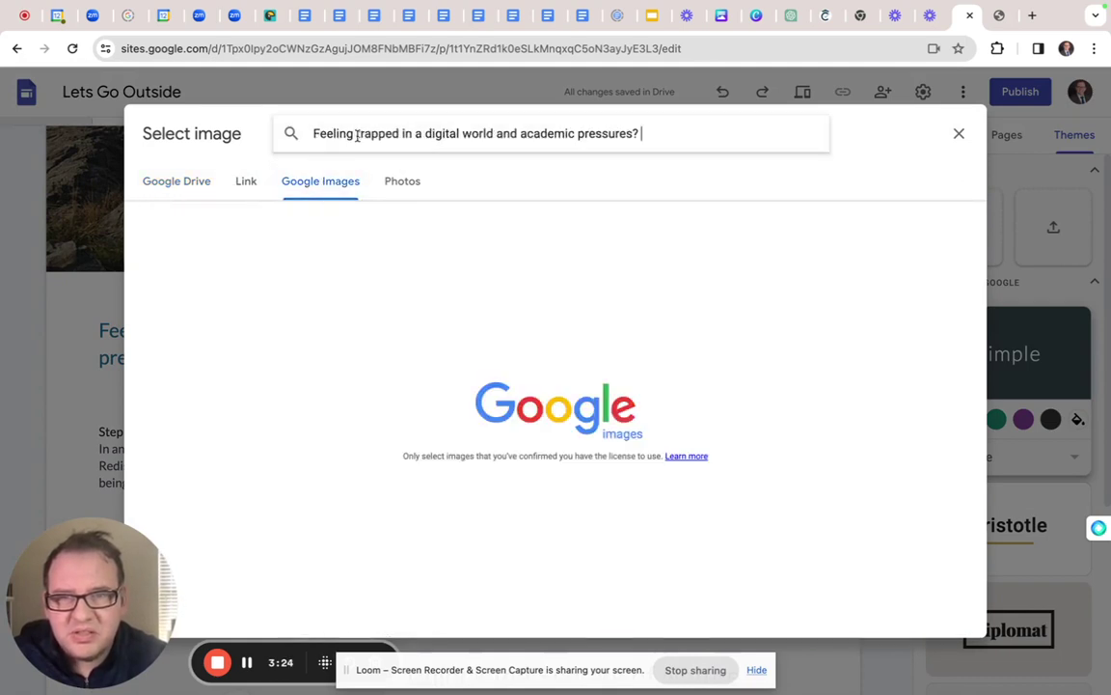
key("Return")
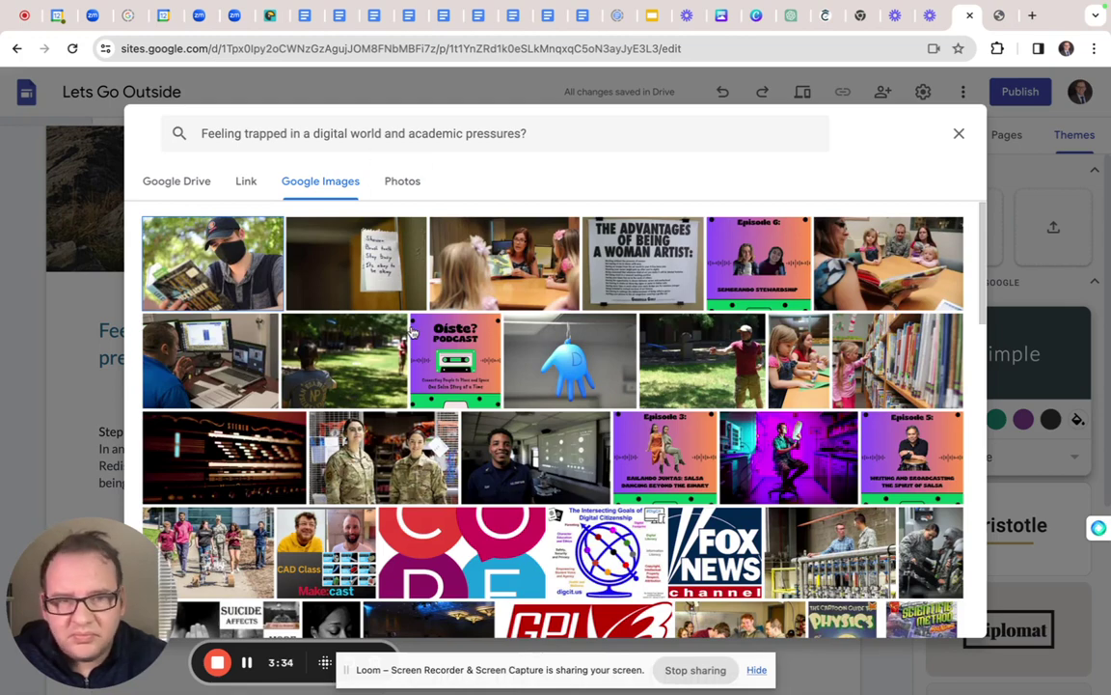
scroll(413, 331, "down", 2)
scroll(413, 331, "down", 6)
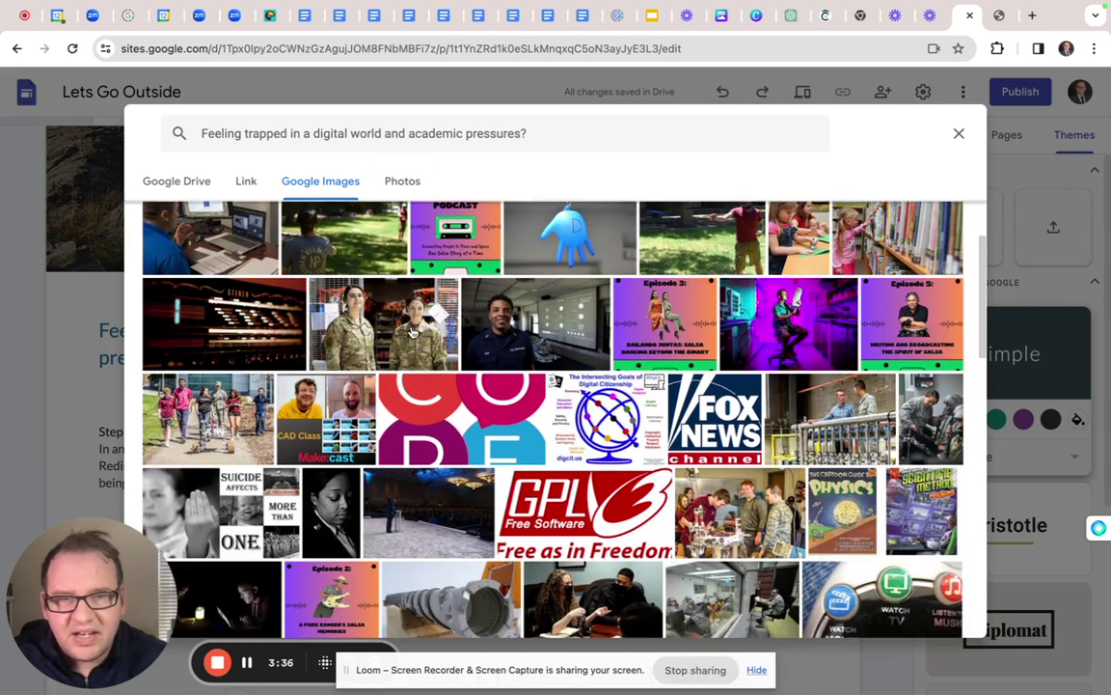
scroll(413, 331, "down", 6)
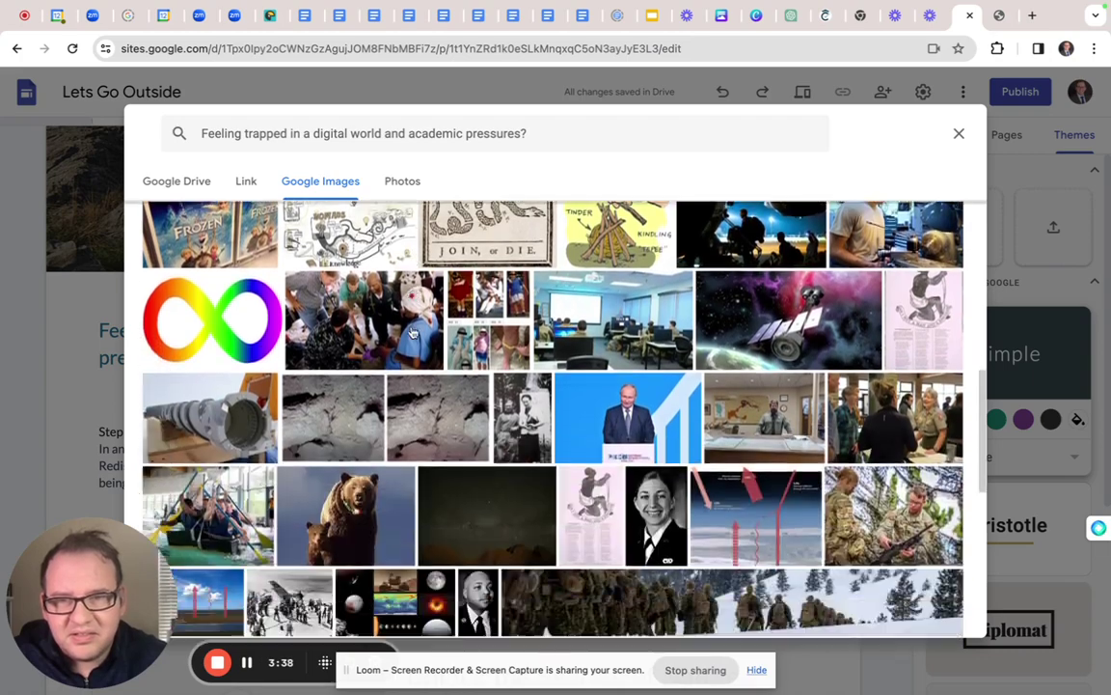
scroll(390, 308, "up", 15)
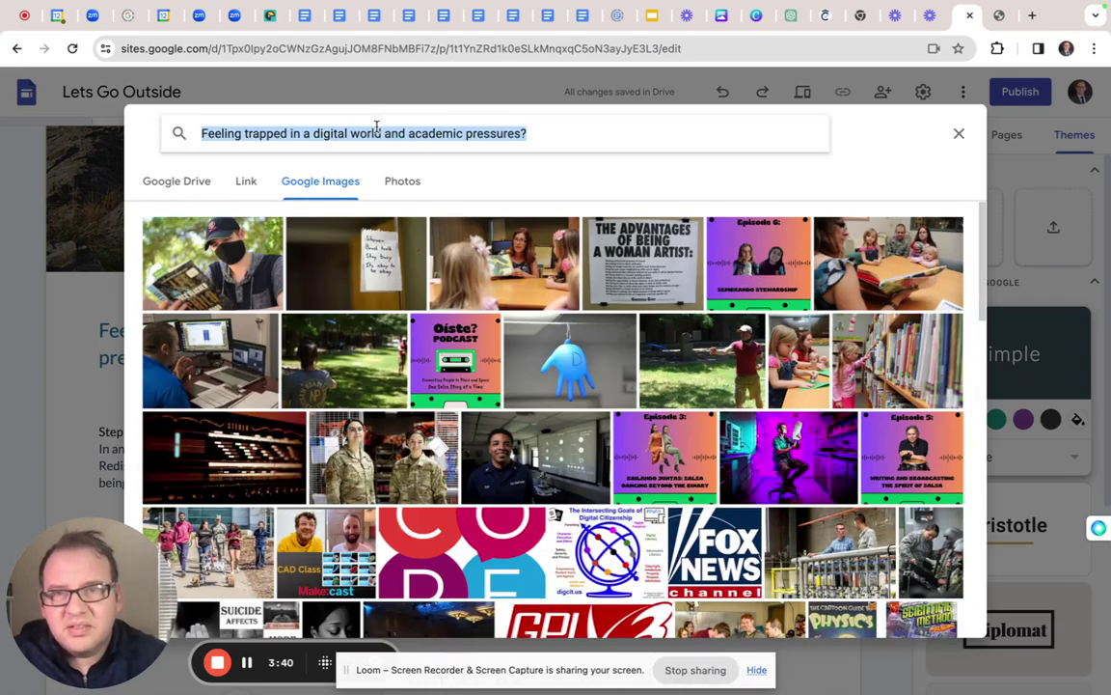
Search 'stressed out teen' and insert the photo of a person slumped over a desk
type("stressed ")
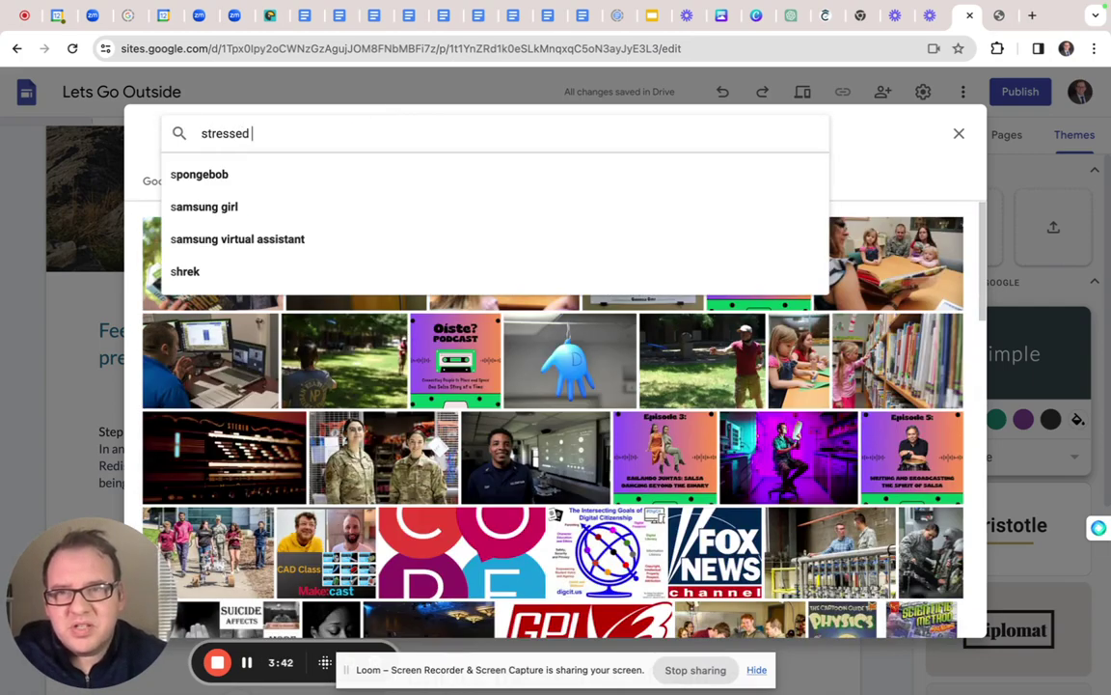
type("out teen")
key("Return")
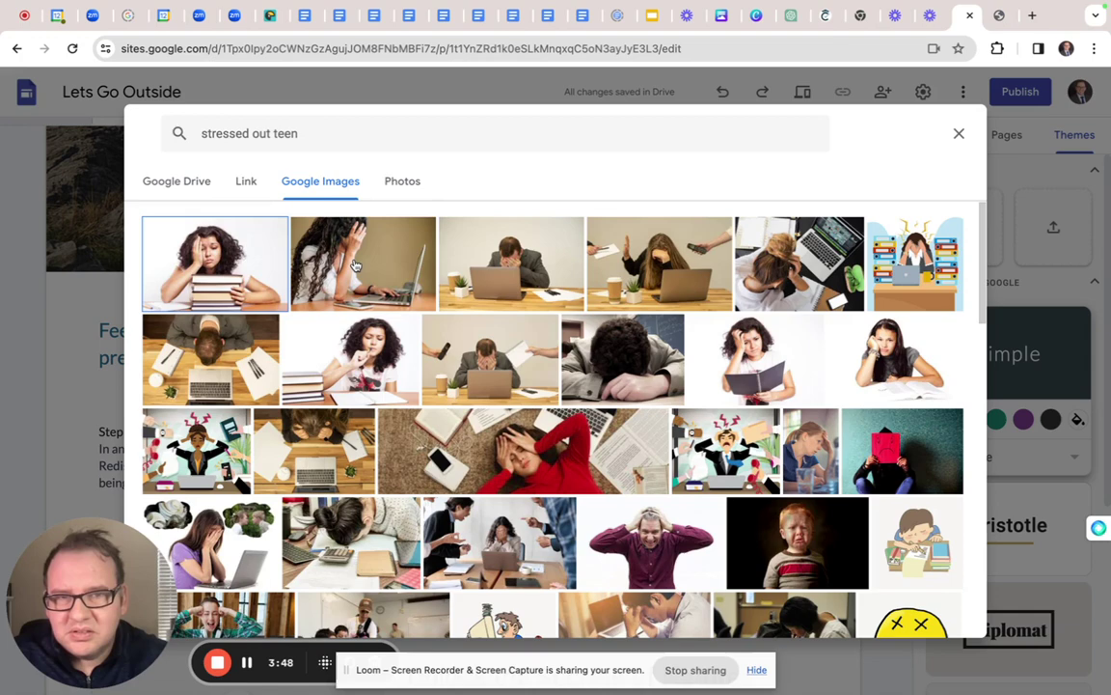
left_click(619, 333)
scroll(609, 383, "down", 2)
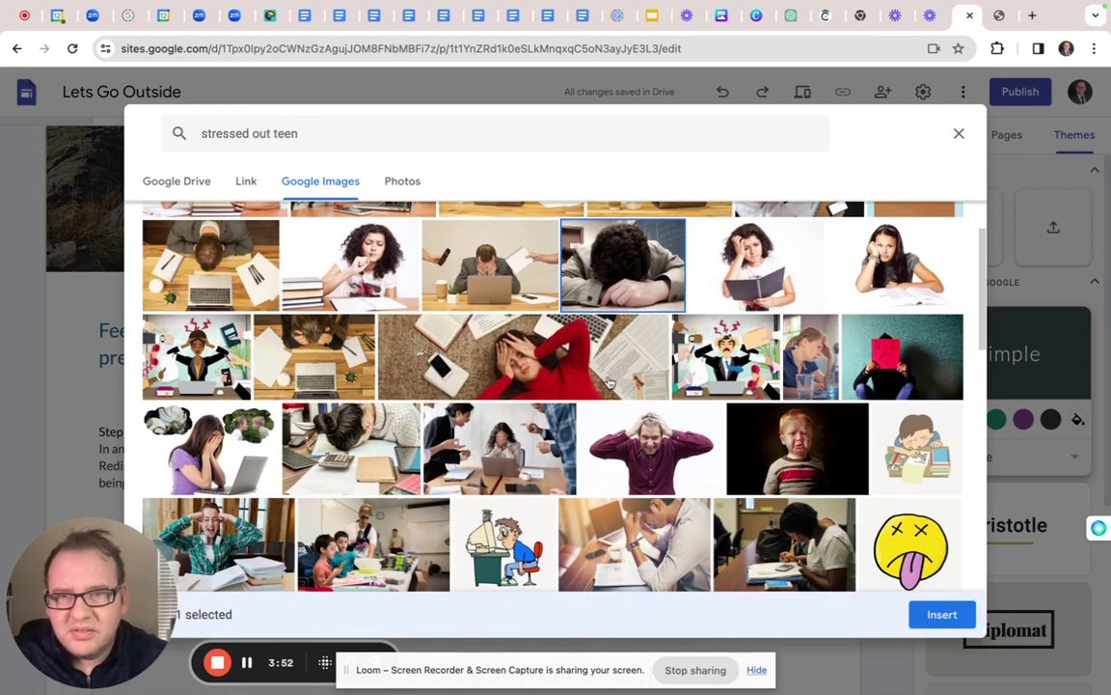
left_click(941, 617)
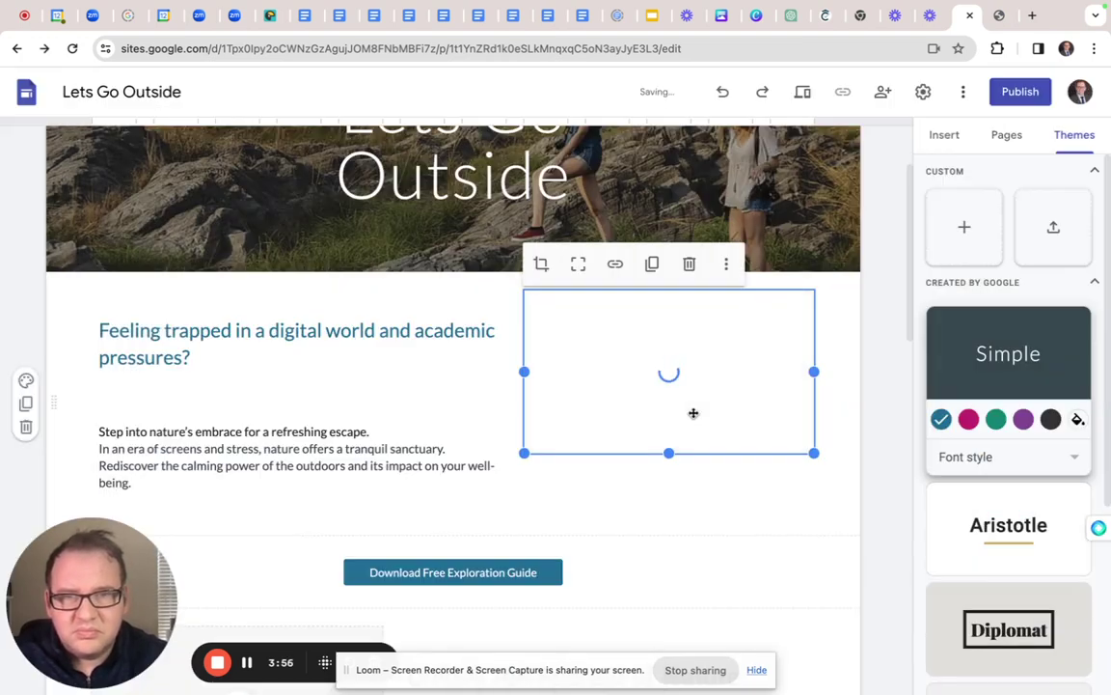
Select the 'Unlock the Secrets of Nature' heading and open the image picker for its empty box
left_click(690, 483)
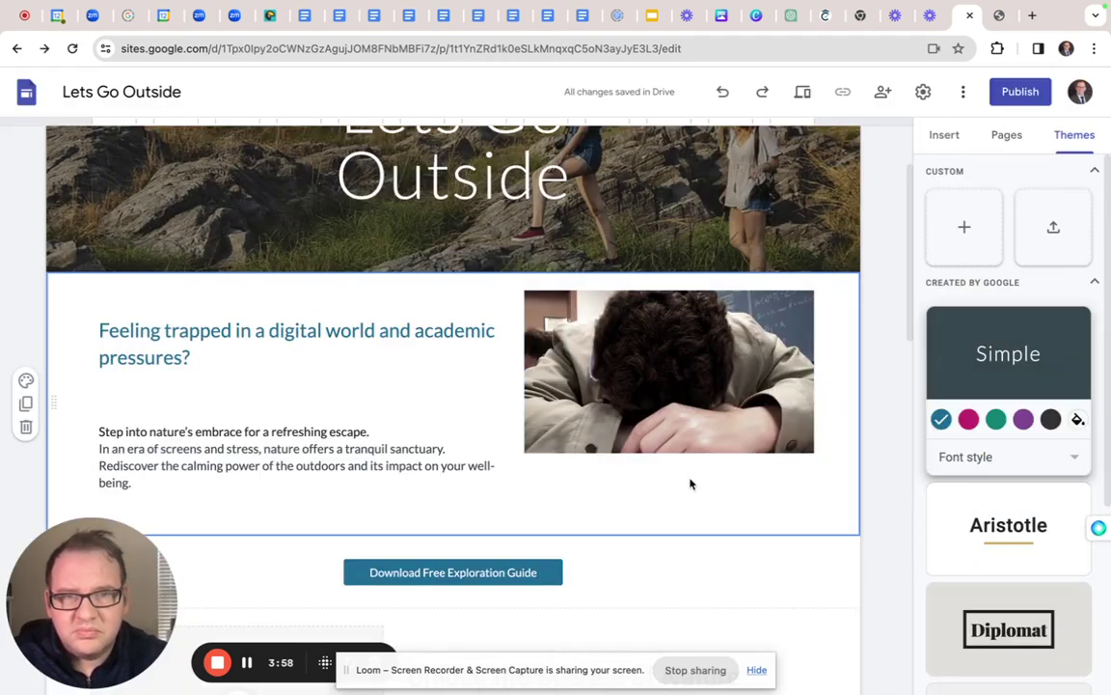
left_click(660, 402)
left_click(654, 484)
scroll(654, 484, "down", 5)
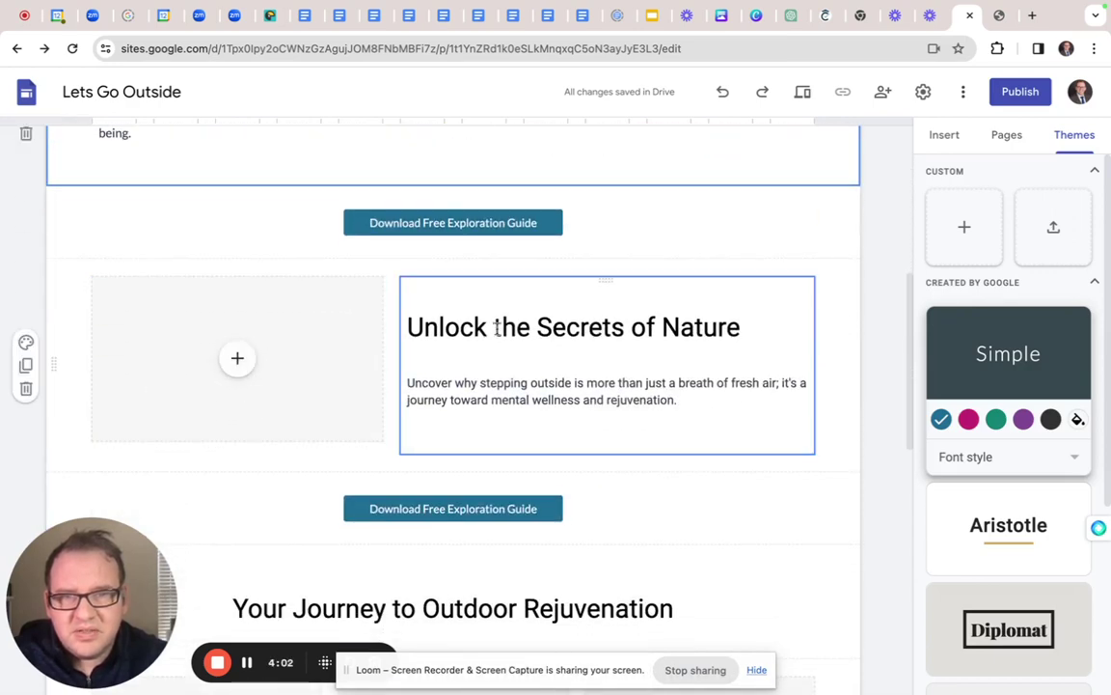
triple_click(498, 328)
key("super+c")
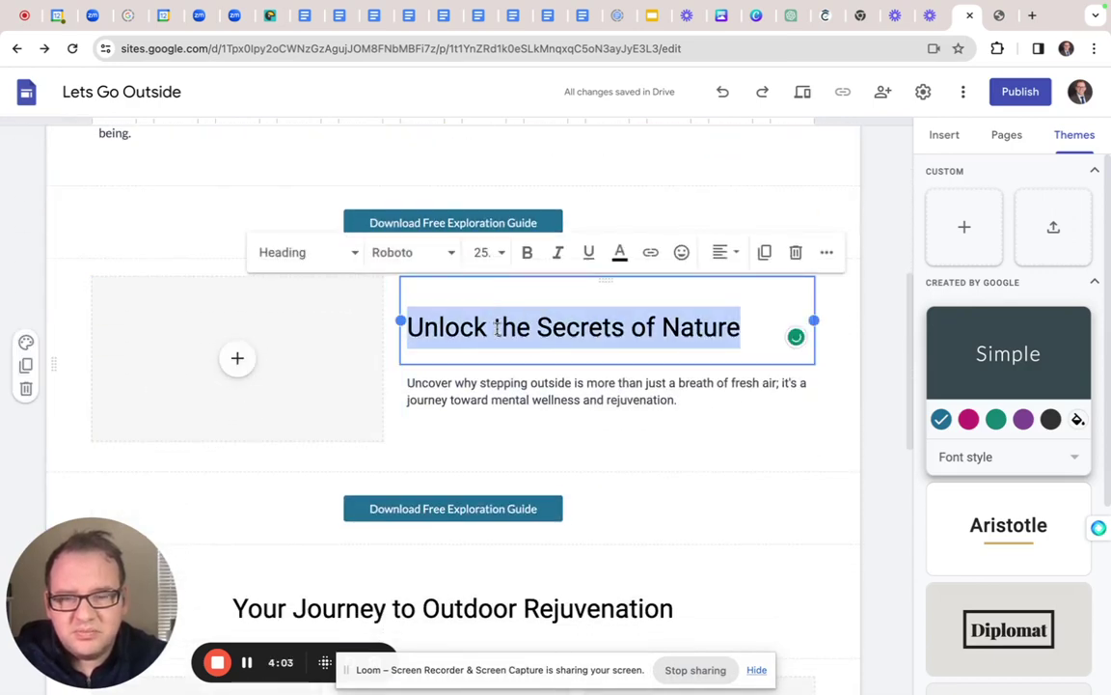
left_click(235, 361)
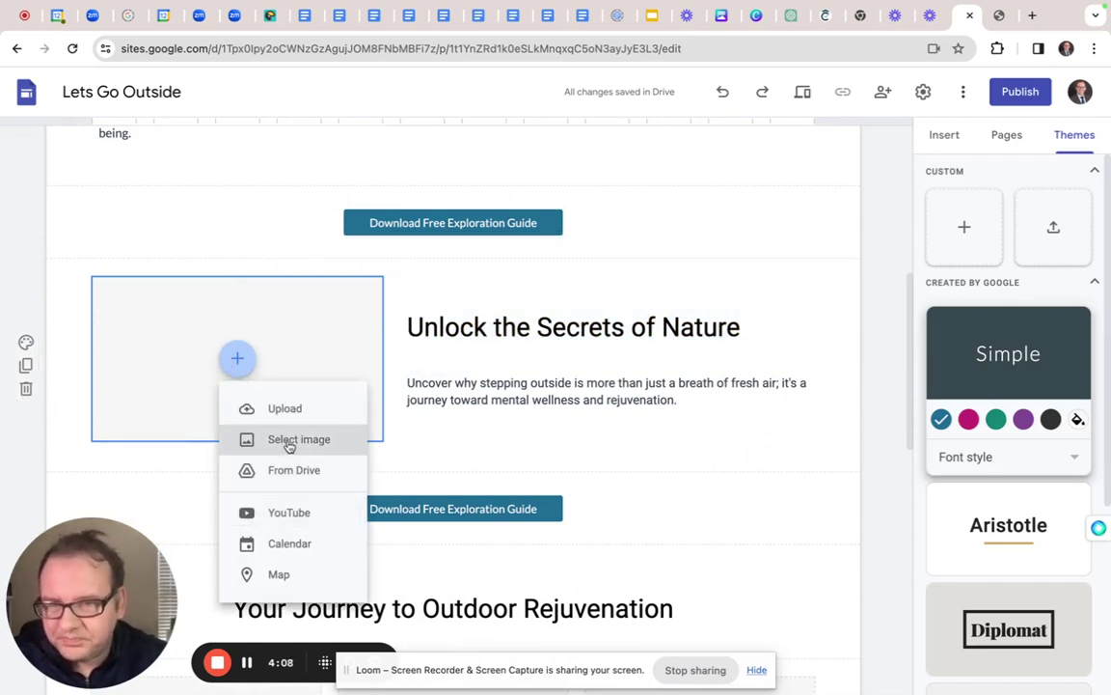
left_click(288, 441)
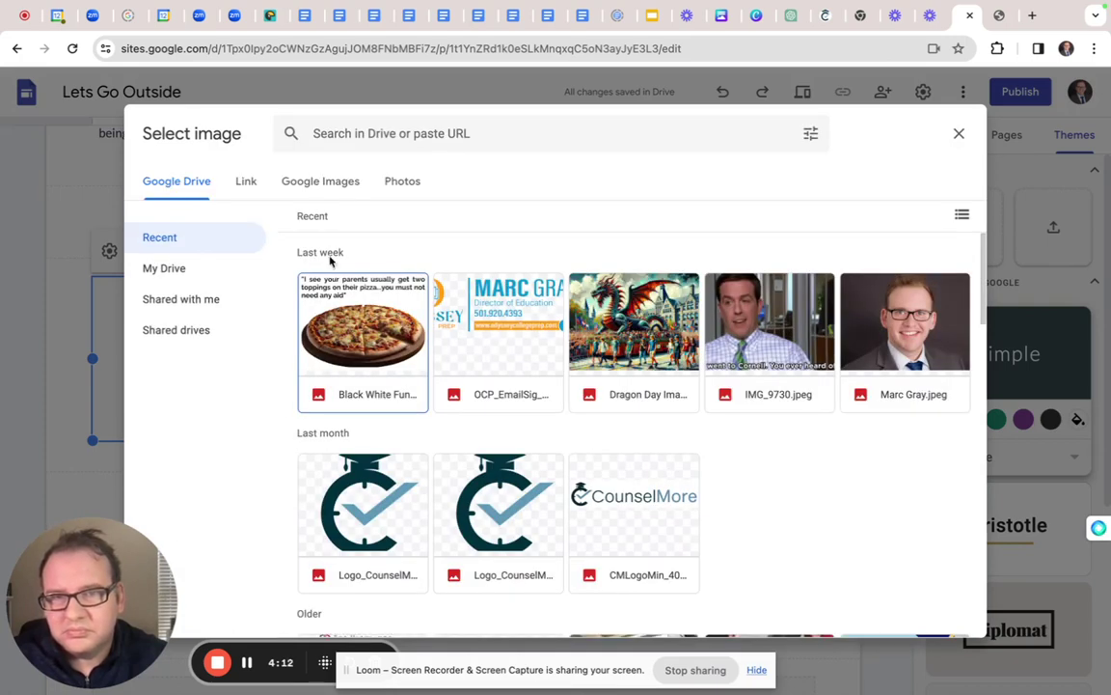
Search Google Images for 'Unlock the Secrets of Nature', browse the results, then select the query for replacement
left_click(398, 135)
left_click(246, 183)
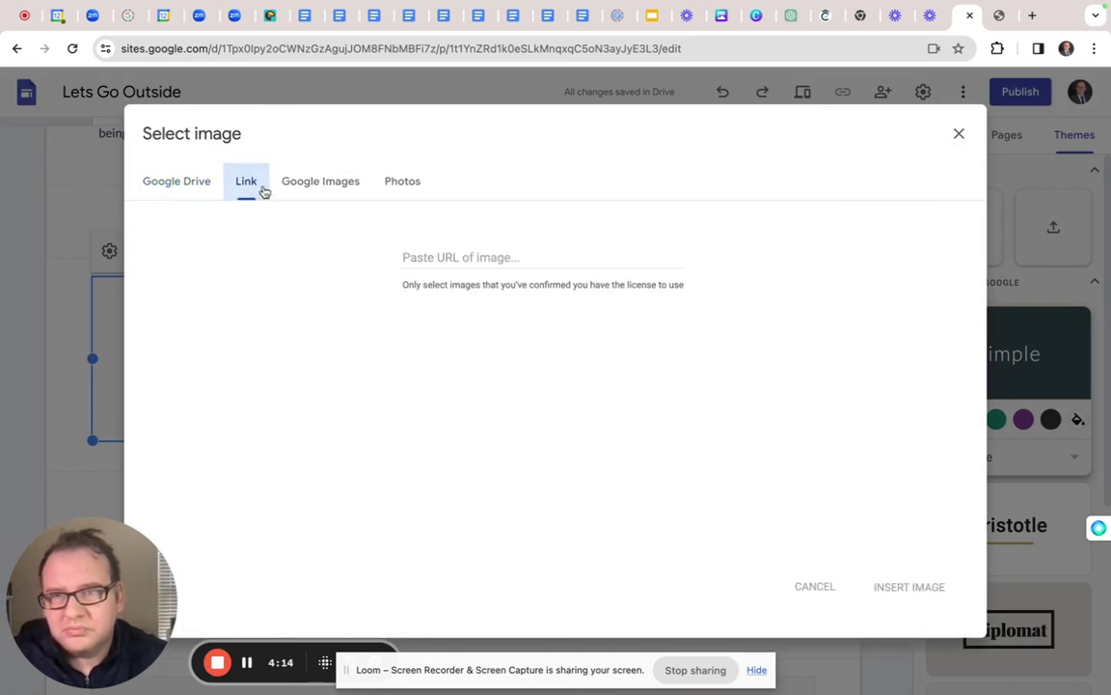
left_click(312, 184)
key("super+v")
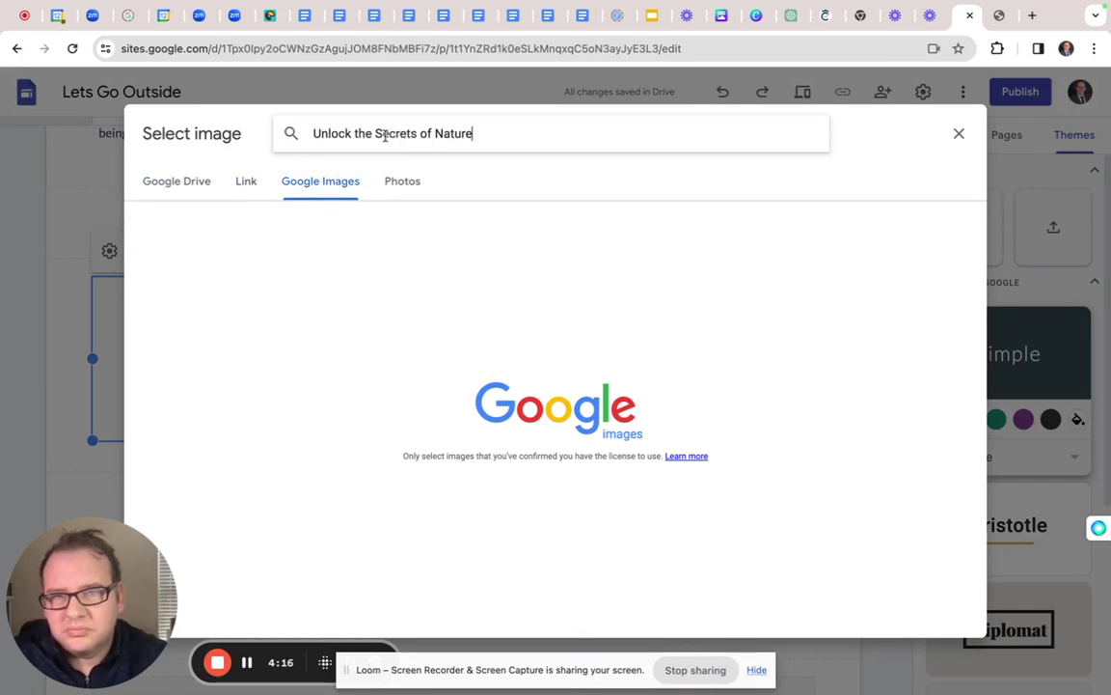
key("Return")
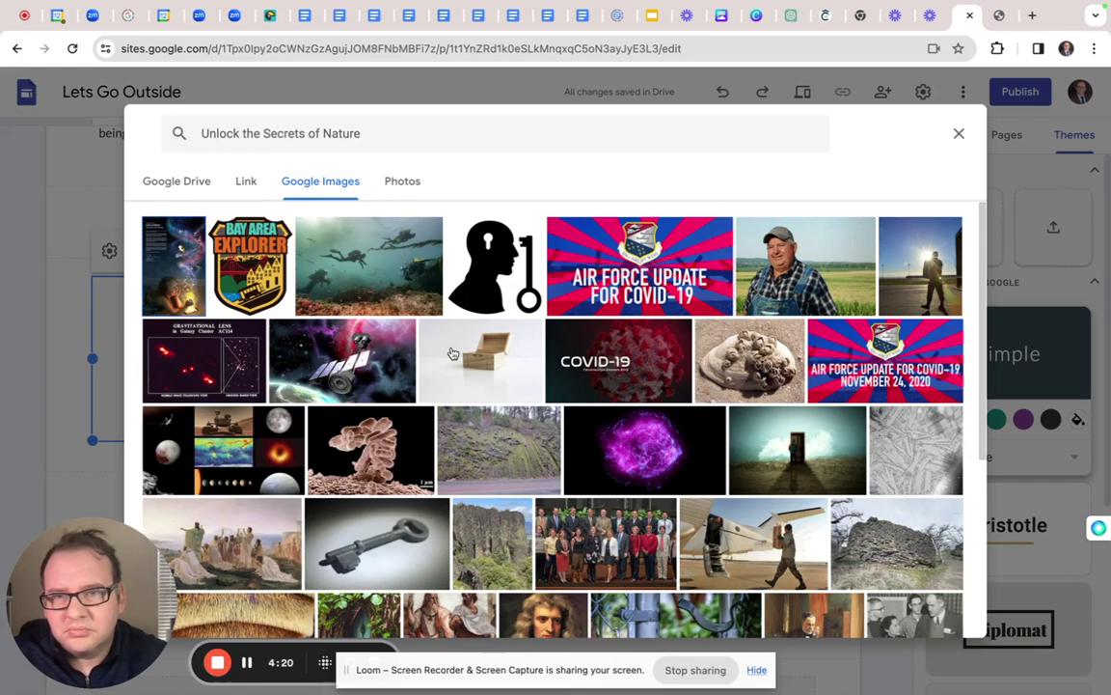
scroll(452, 353, "down", 4)
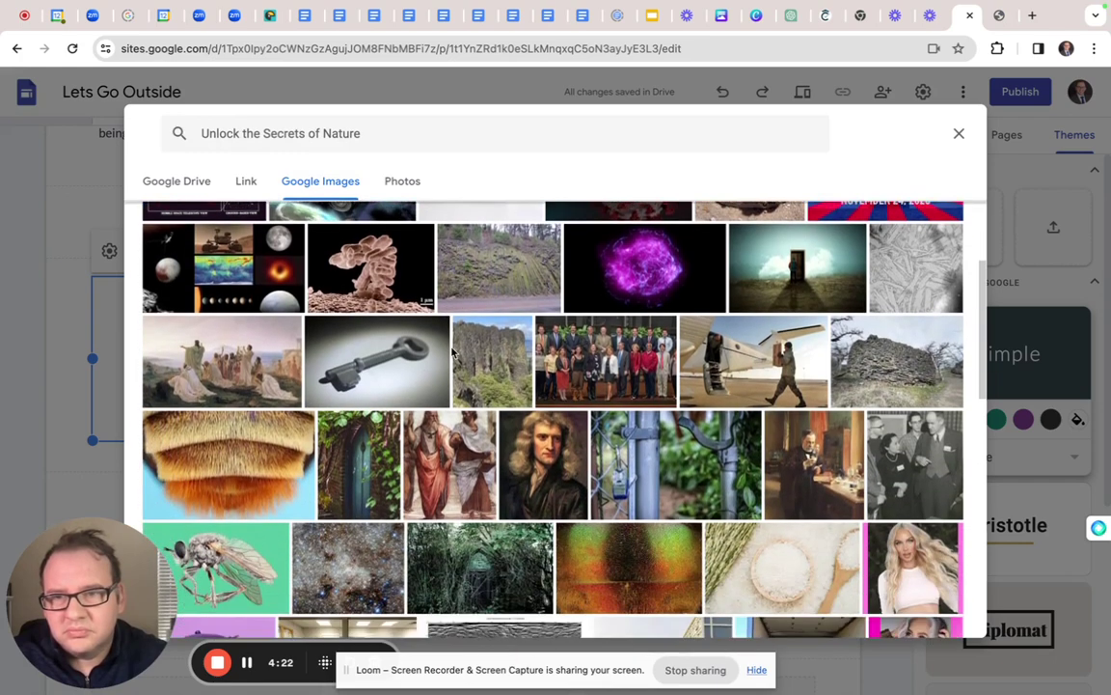
scroll(452, 353, "down", 5)
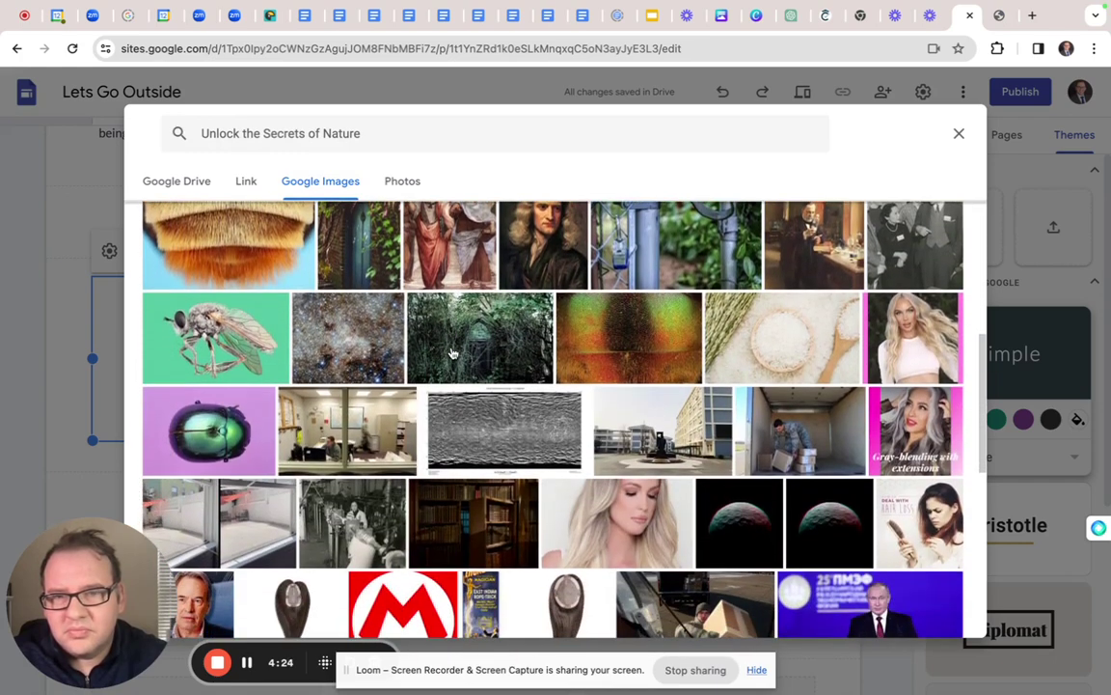
scroll(453, 353, "down", 7)
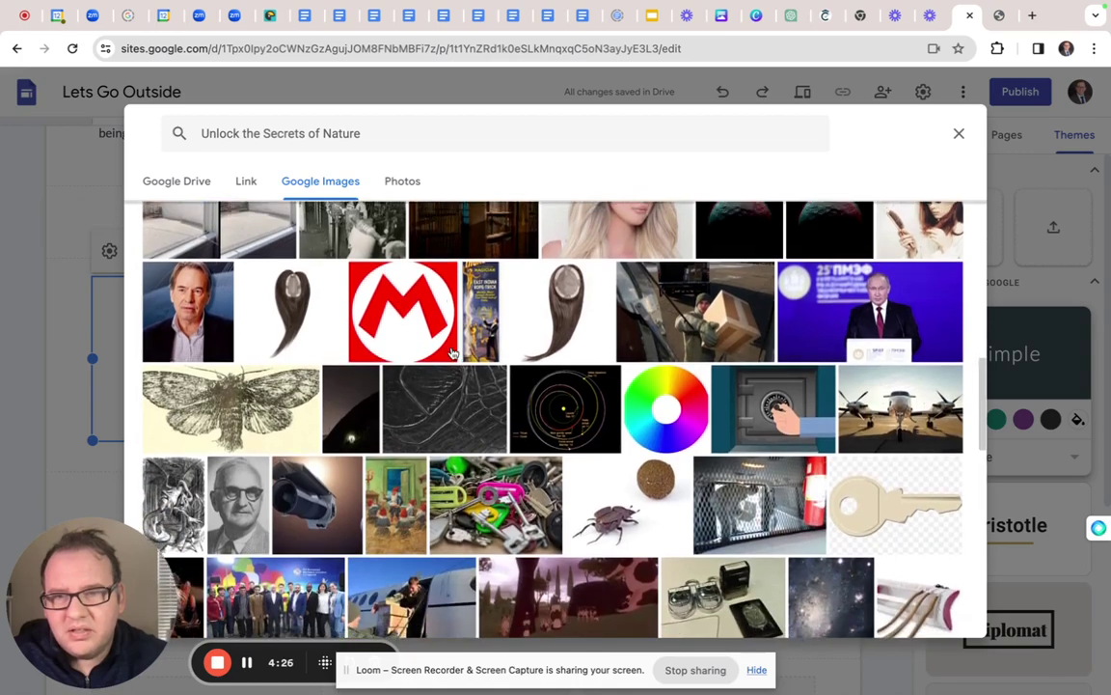
scroll(452, 353, "up", 16)
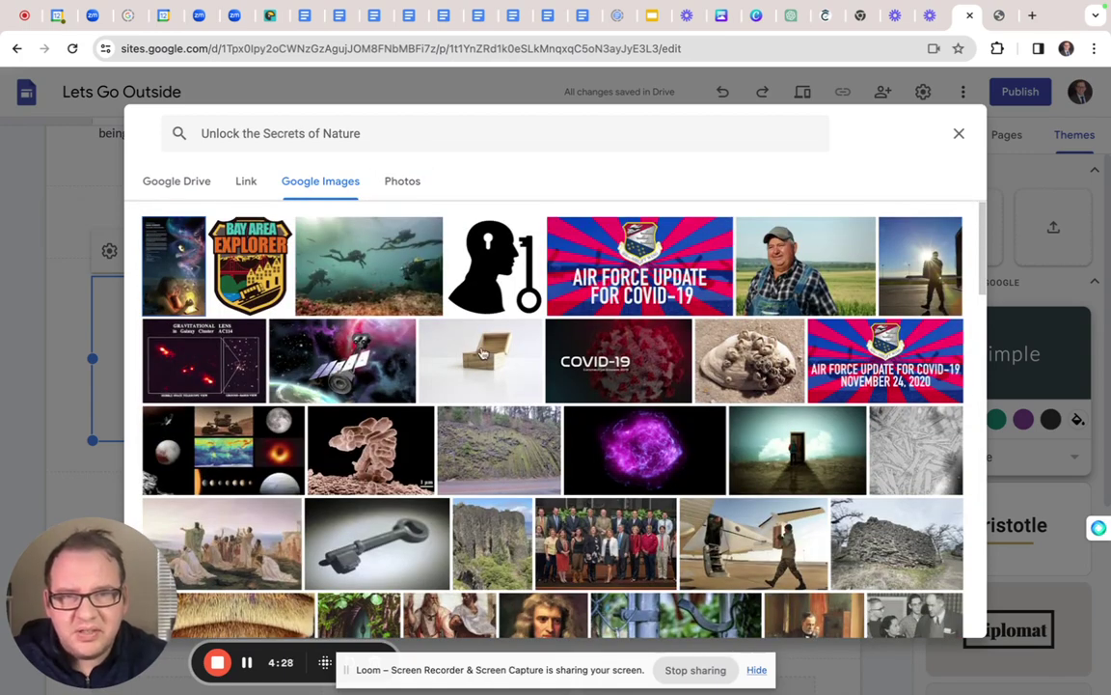
triple_click(413, 135)
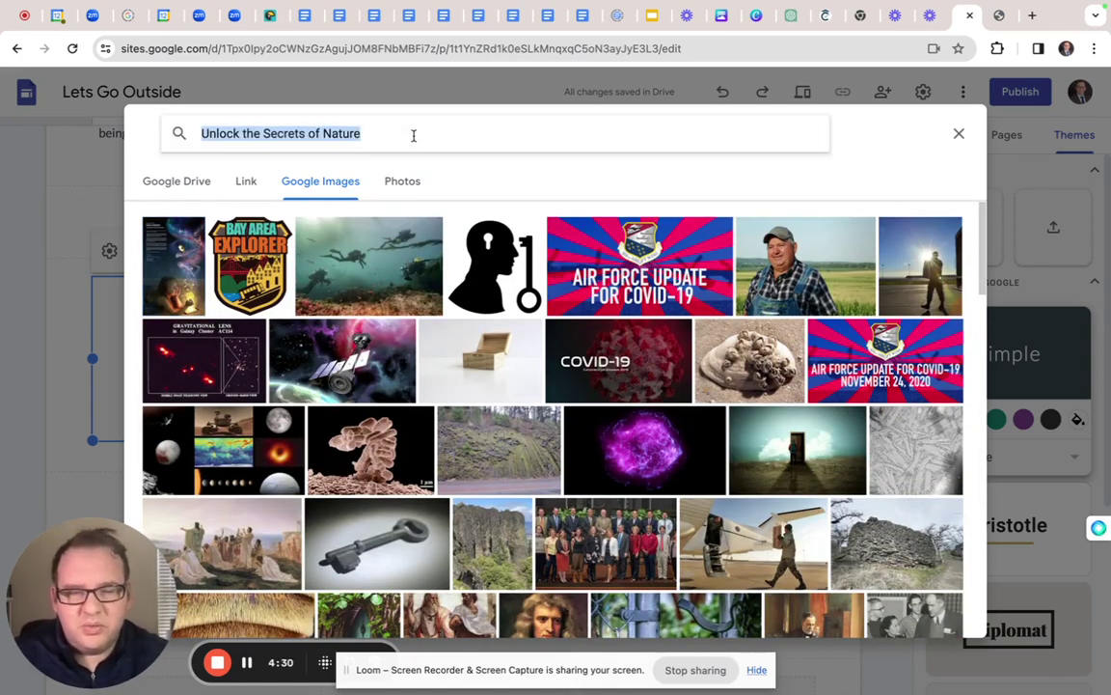
Search 'enjoy nature' and insert the photo of a person walking through tall grass
type("enjo")
type("y ")
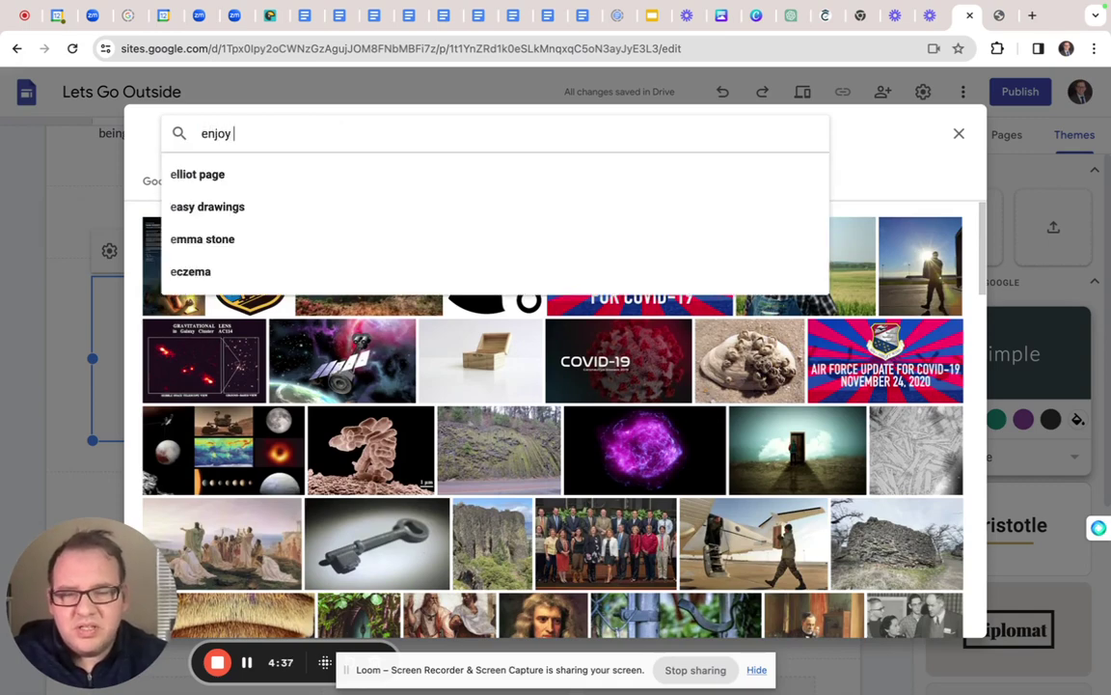
type("nature")
key("Return")
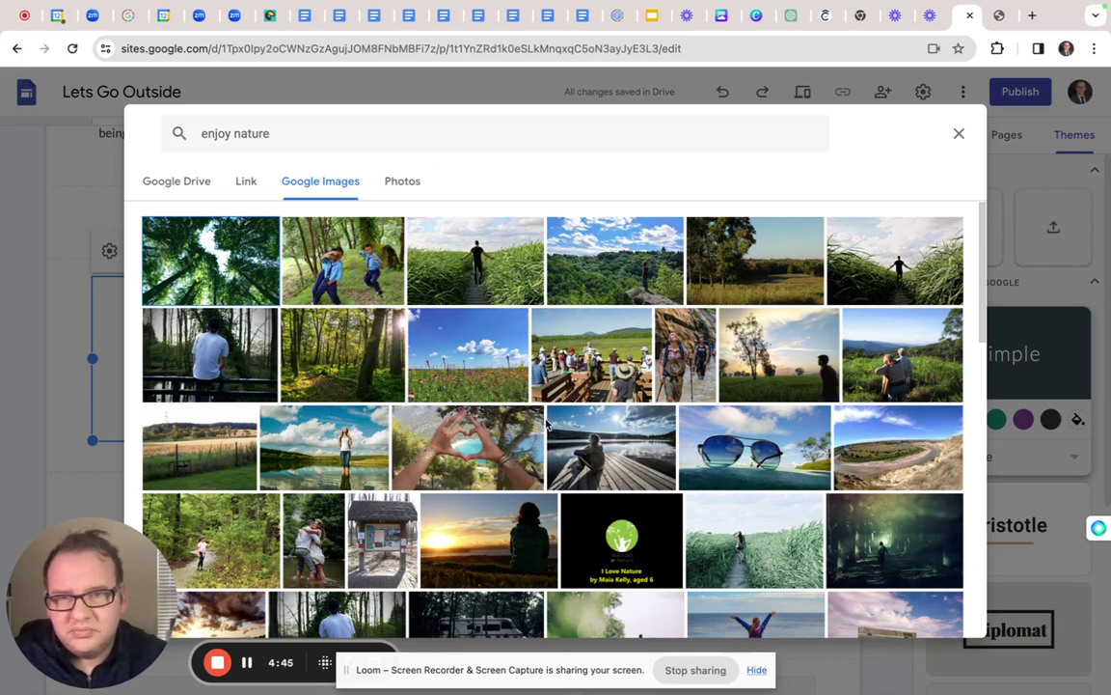
scroll(495, 463, "down", 2)
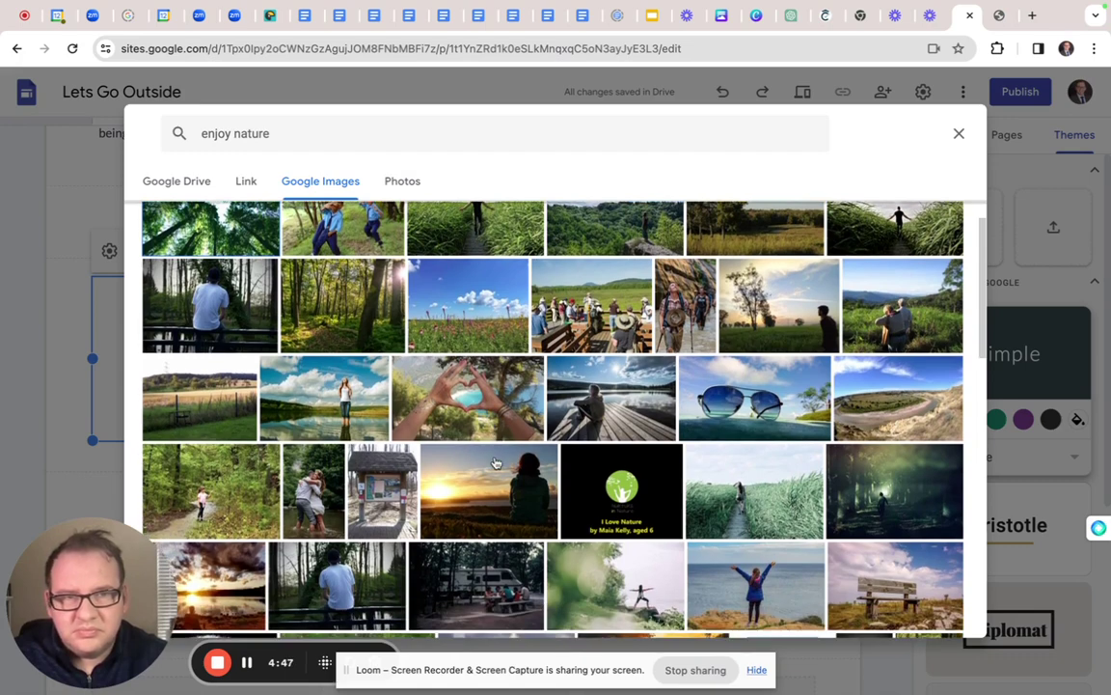
scroll(826, 360, "up", 1)
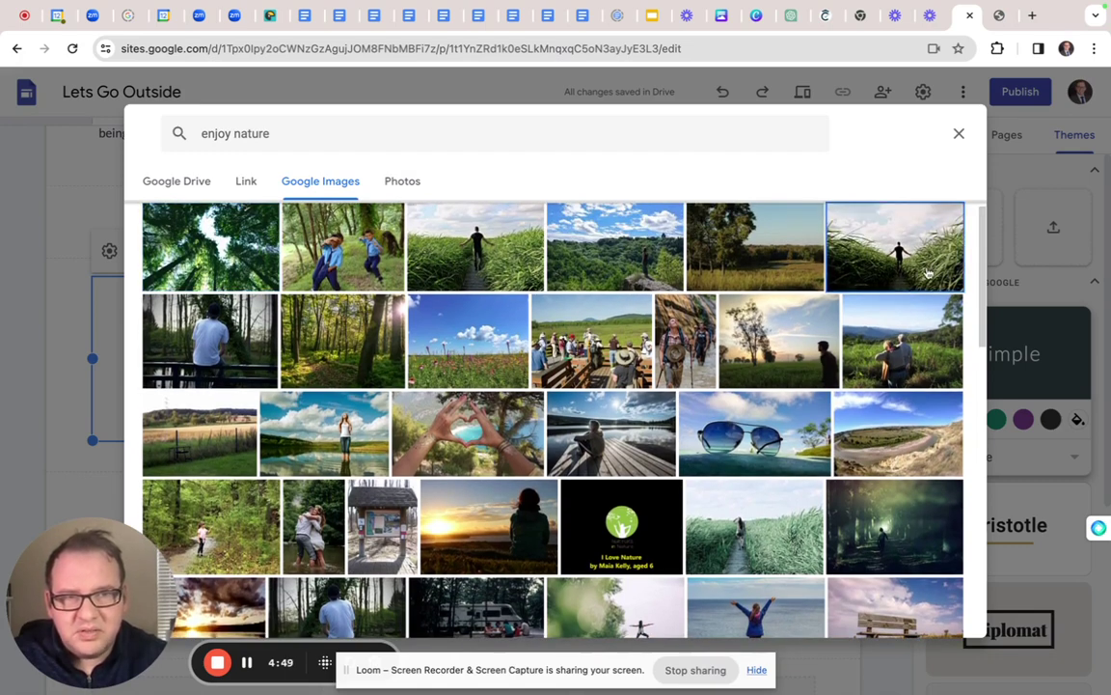
left_click(914, 329)
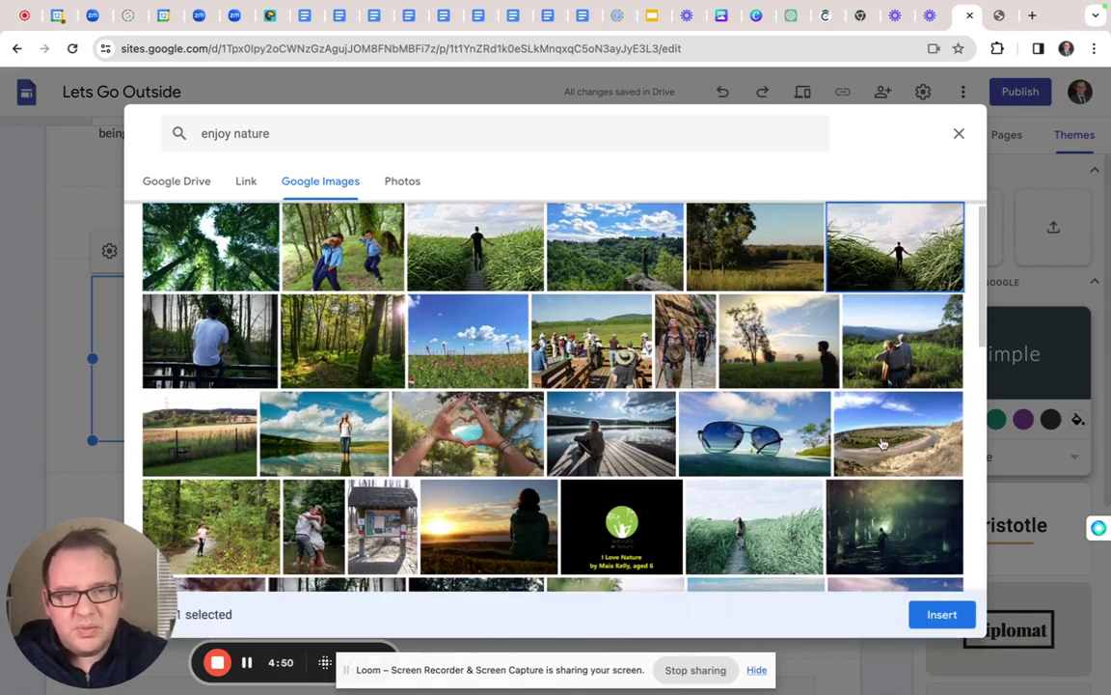
left_click(931, 608)
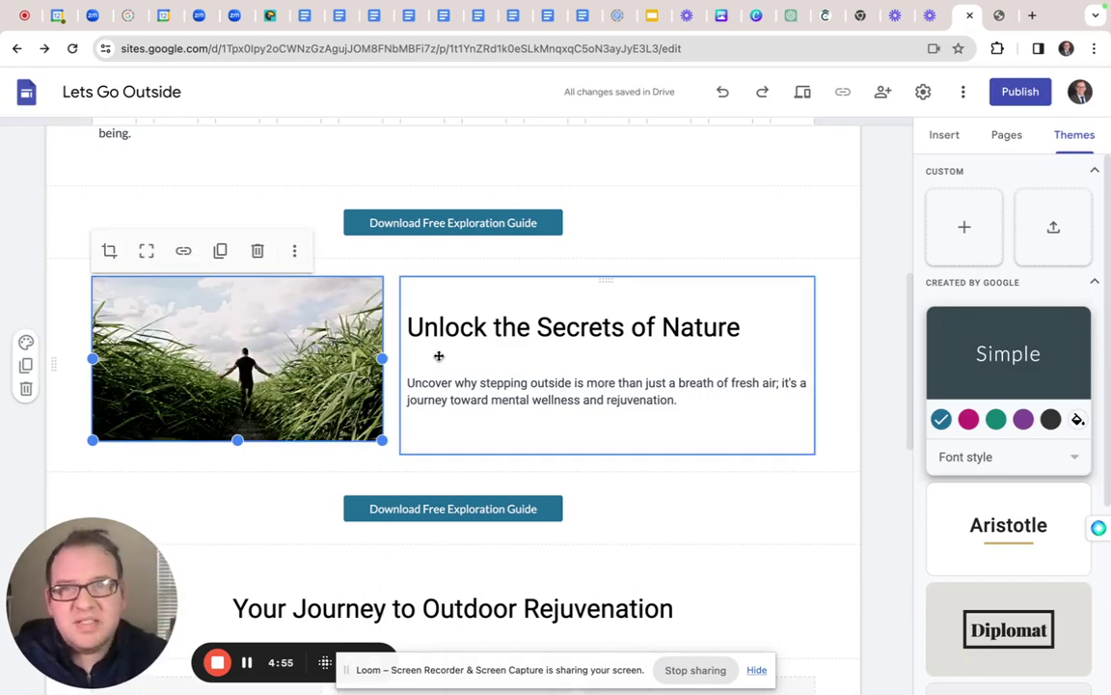
Review the site's sections down to the three empty step-image slots, then move over to Canva
scroll(438, 355, "up", 5)
scroll(438, 360, "down", 10)
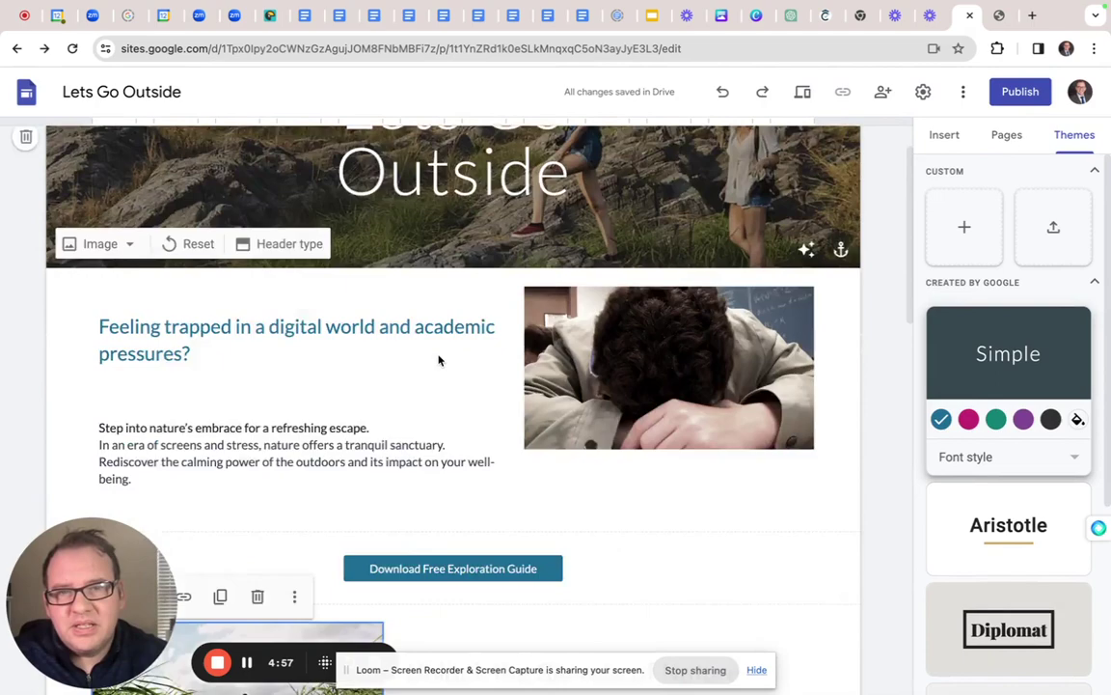
scroll(438, 356, "up", 3)
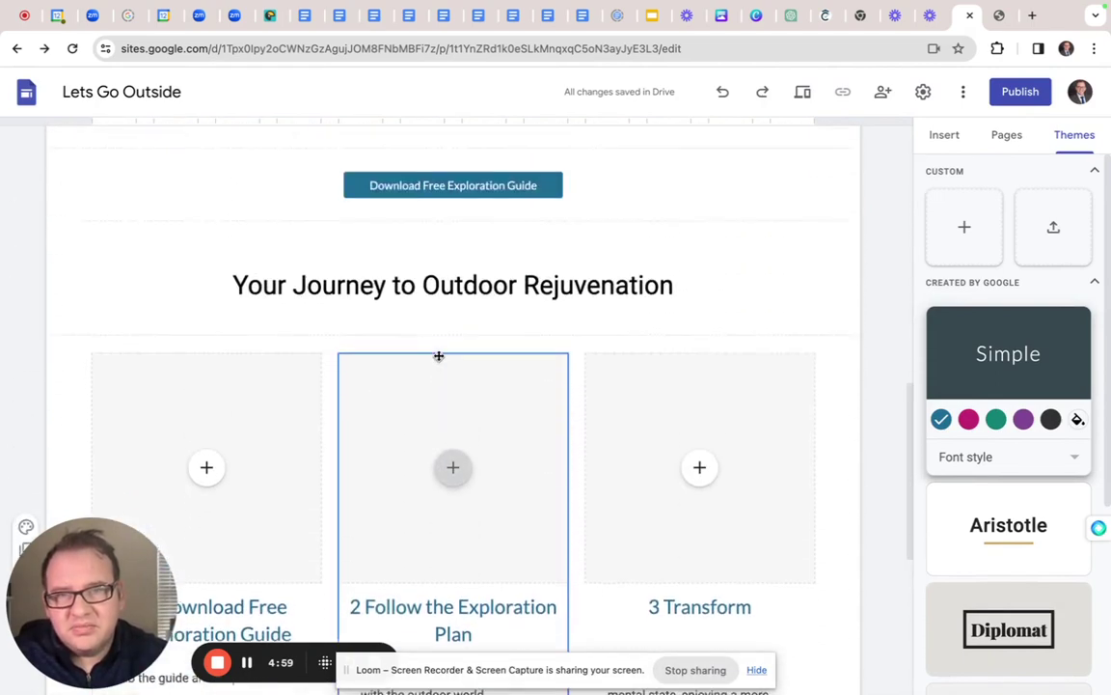
scroll(438, 356, "down", 2)
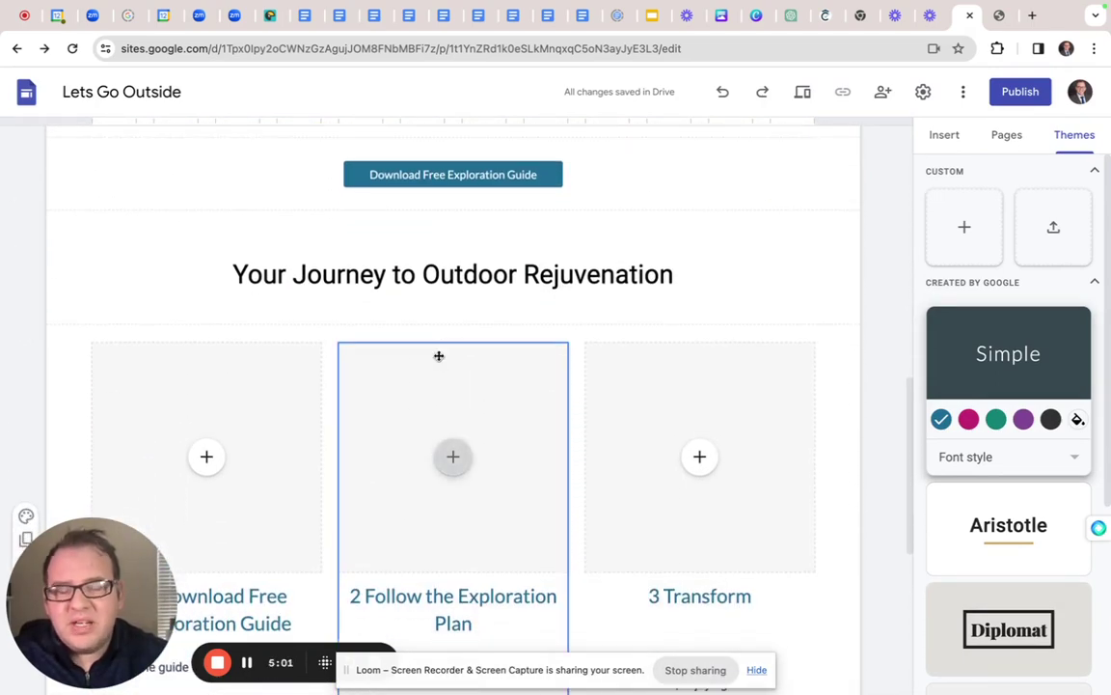
scroll(438, 356, "down", 2)
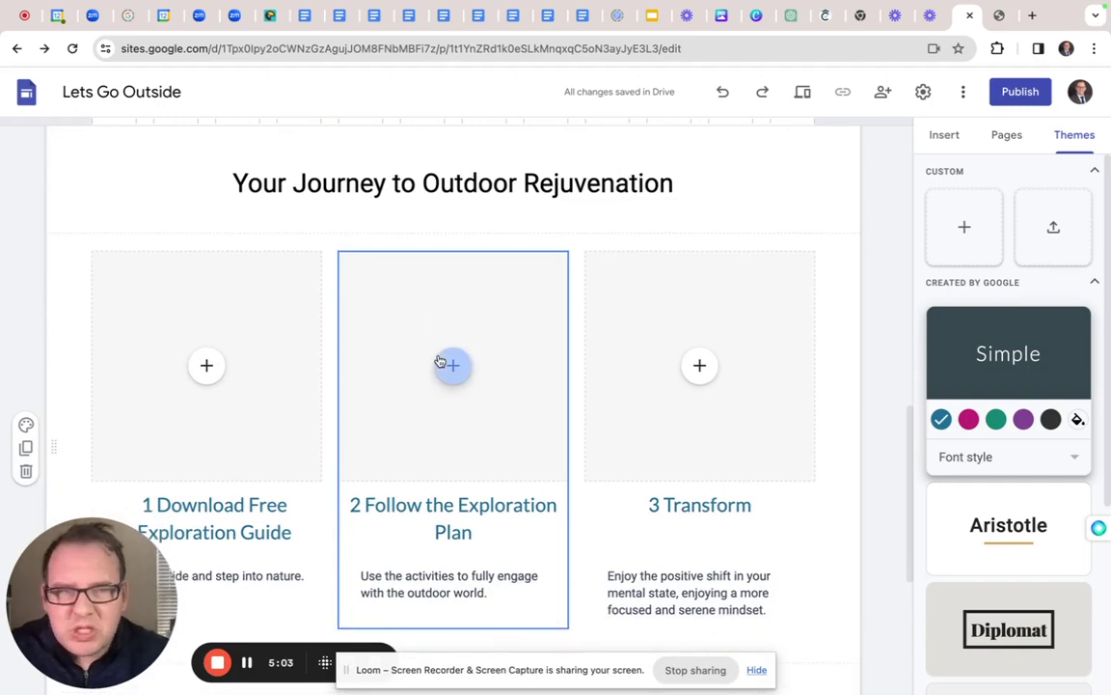
scroll(437, 361, "up", 5)
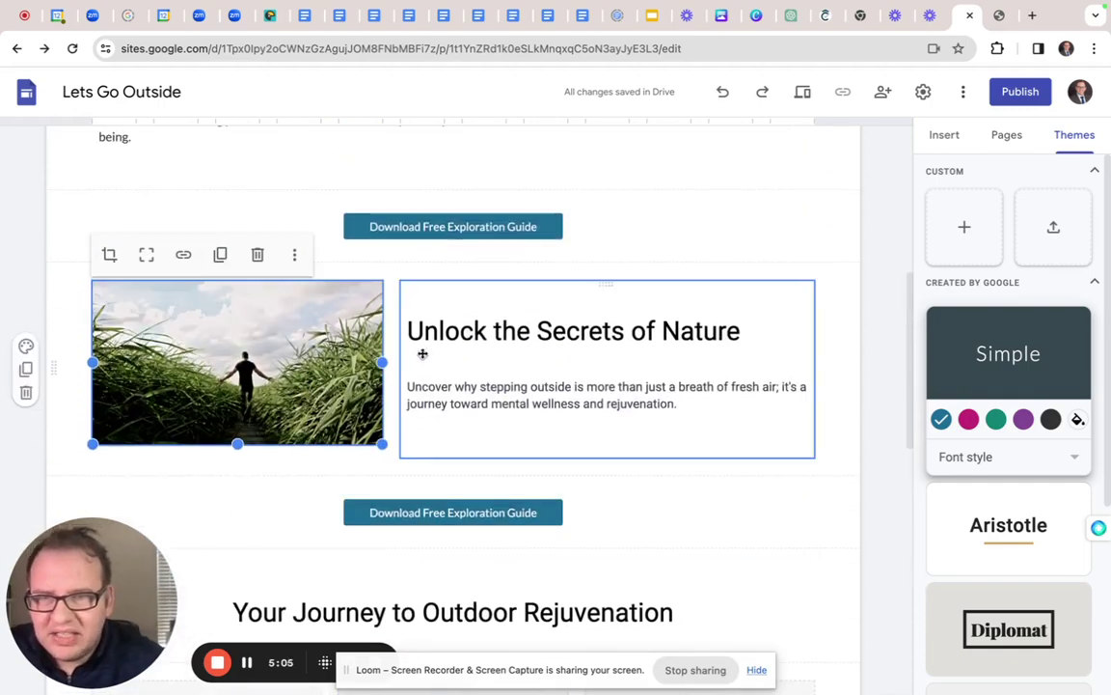
scroll(434, 512, "up", 10)
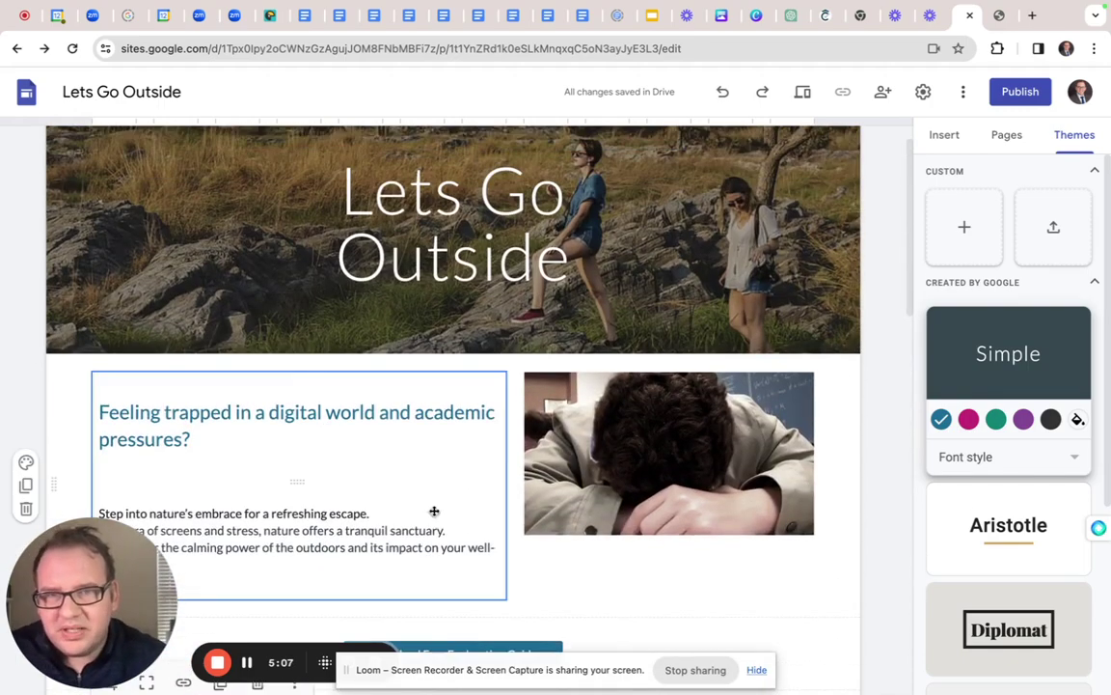
scroll(437, 516, "down", 15)
scroll(440, 522, "up", 3)
scroll(440, 521, "down", 1)
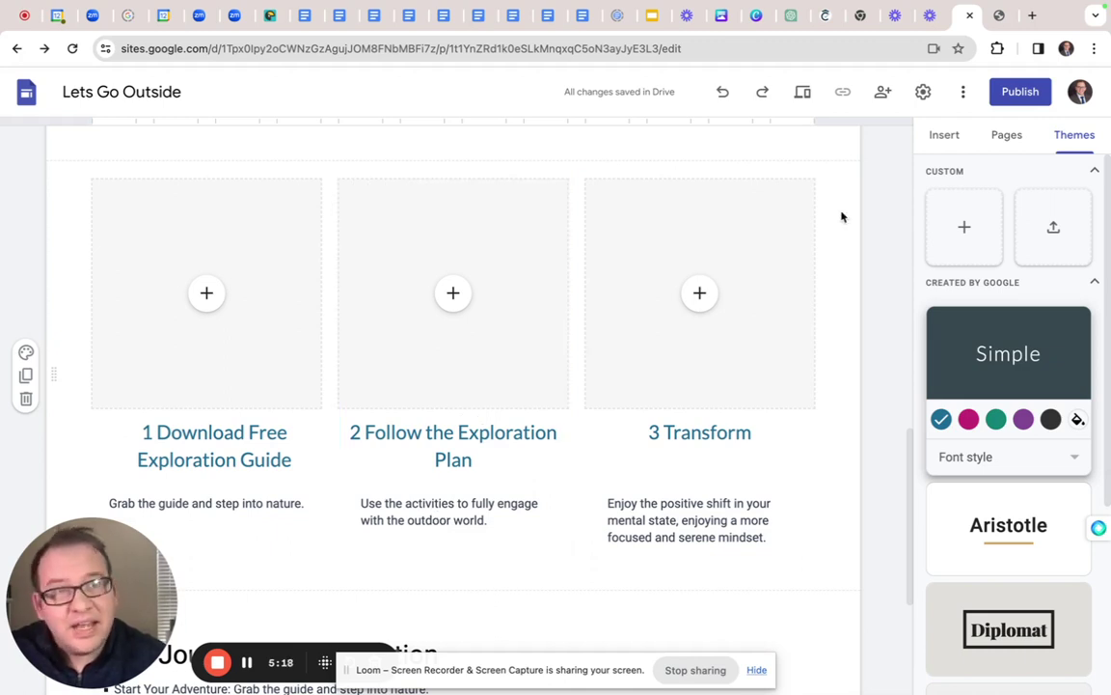
left_click(930, 15)
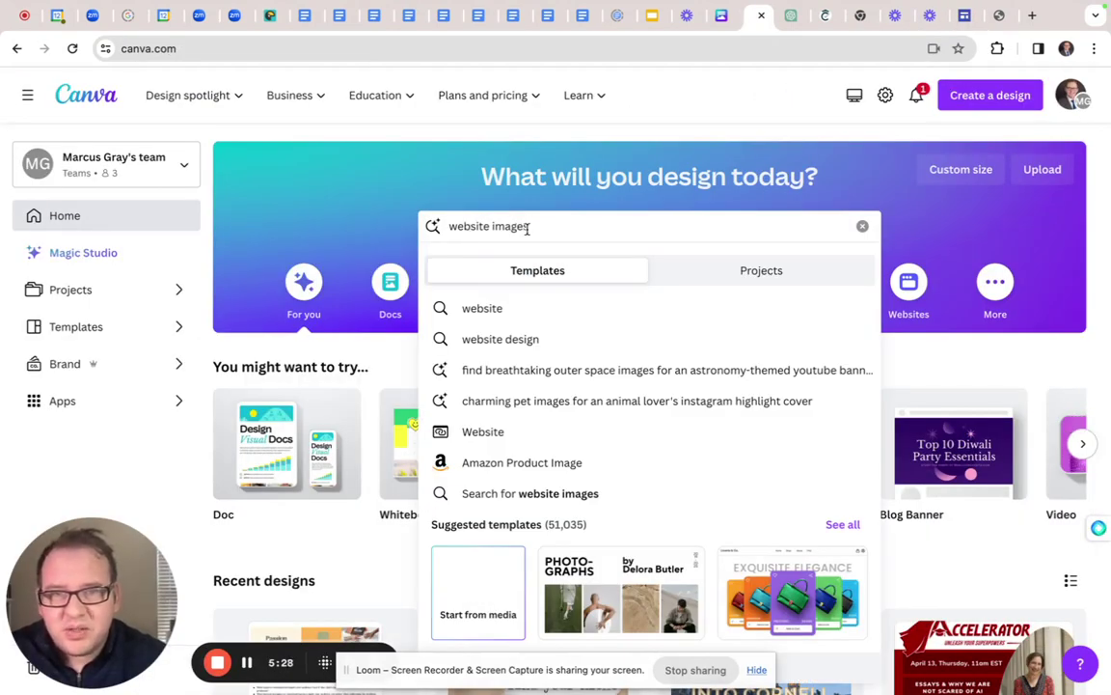
Run Canva's 'website images' search and browse the 51,091 Website Images templates
key("Return")
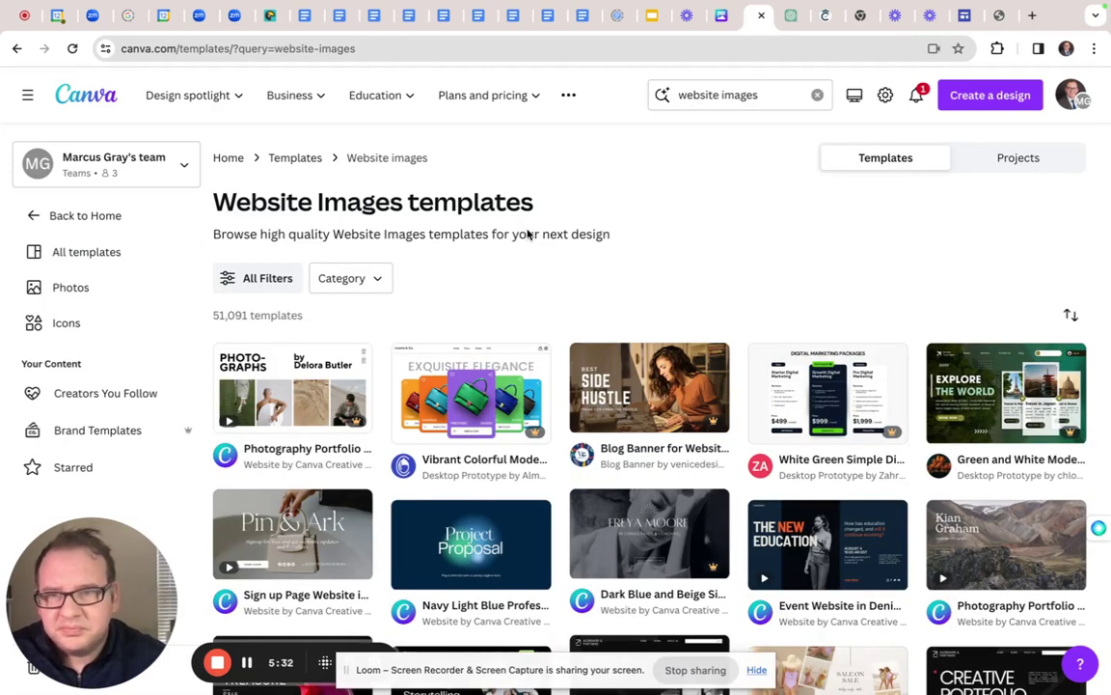
scroll(368, 319, "down", 3)
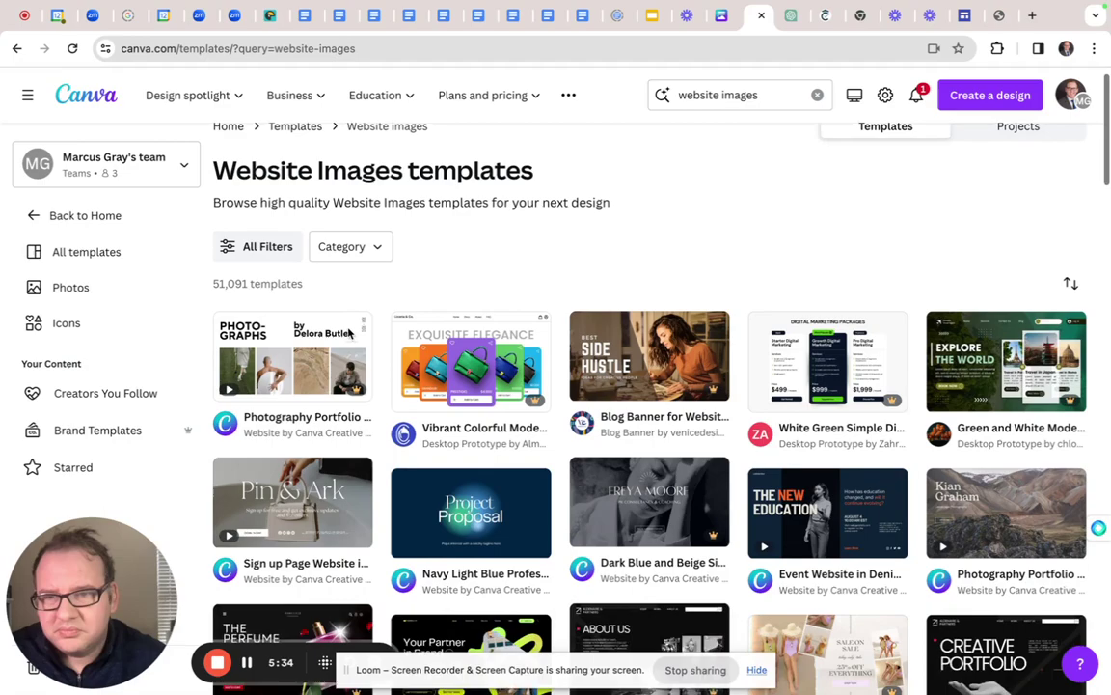
scroll(351, 332, "down", 6)
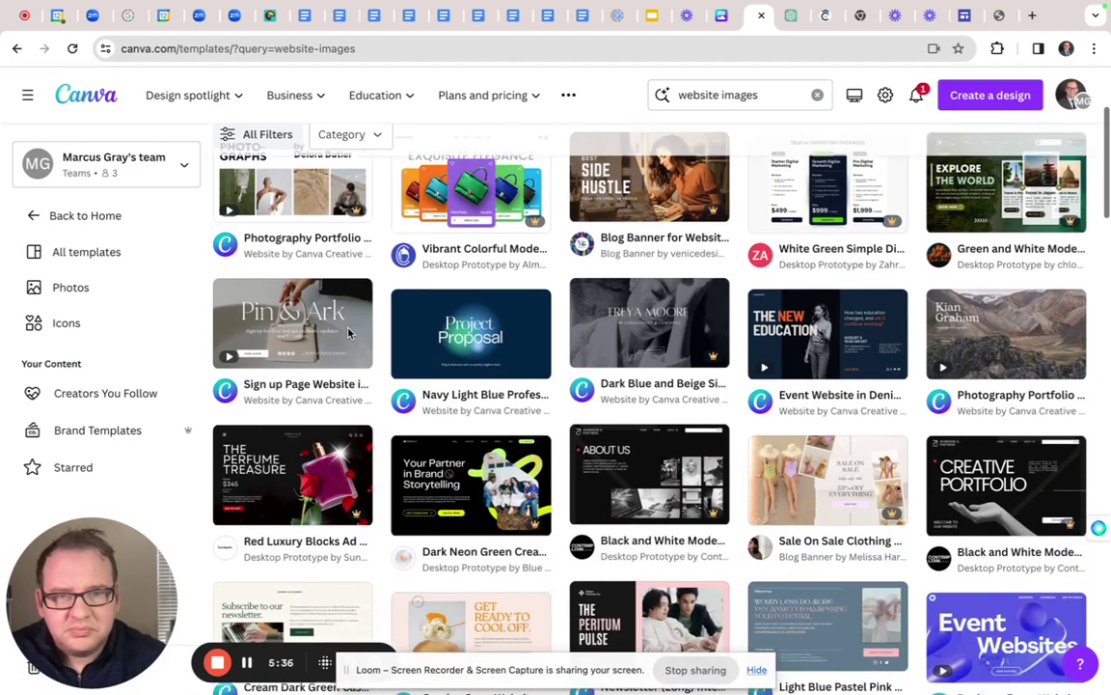
scroll(351, 333, "down", 4)
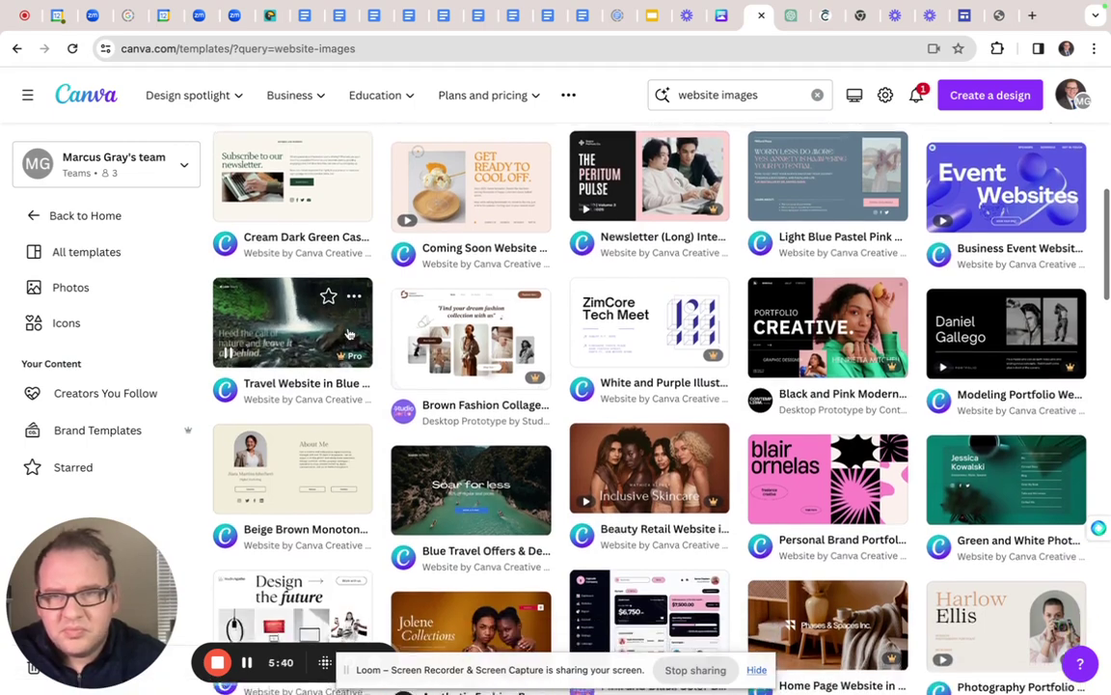
scroll(350, 333, "up", 10)
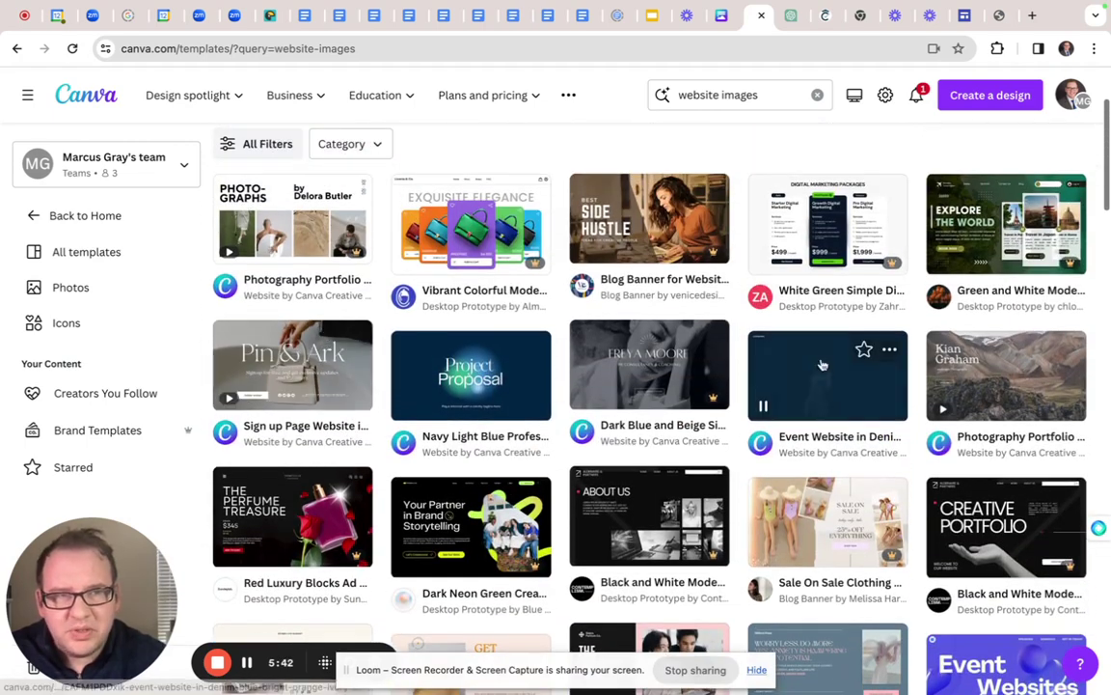
Open the Beige Black Minimalistic Fashion Blog Banner template from the Blog Banner for Website Content suggestions
left_click(615, 226)
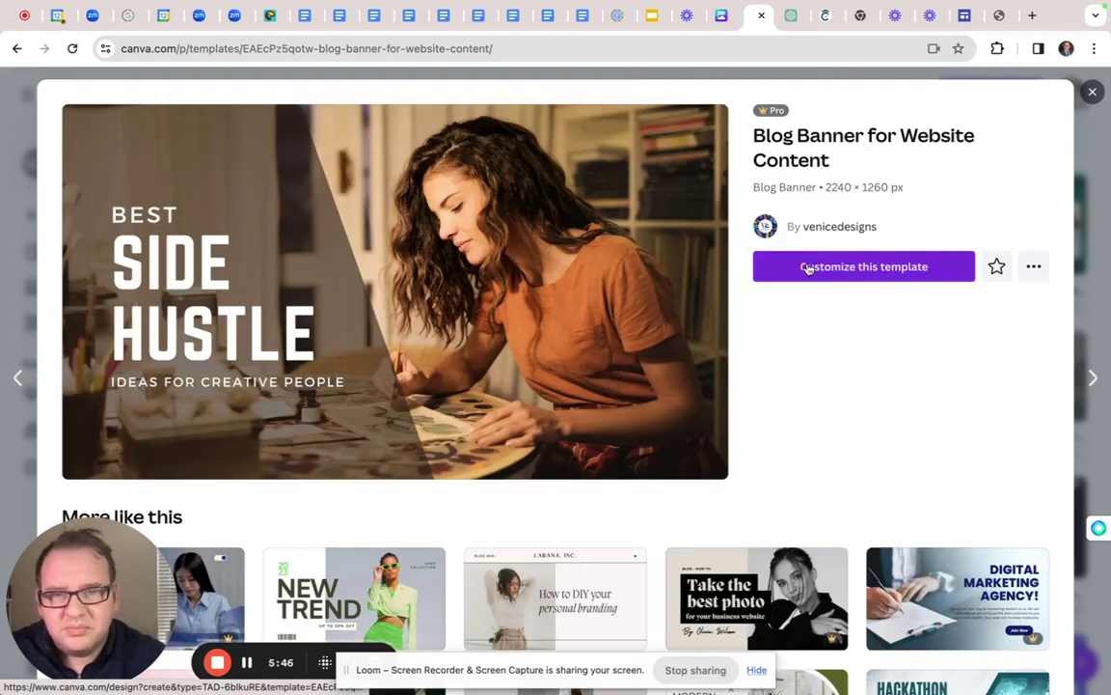
scroll(516, 390, "down", 6)
scroll(516, 389, "down", 2)
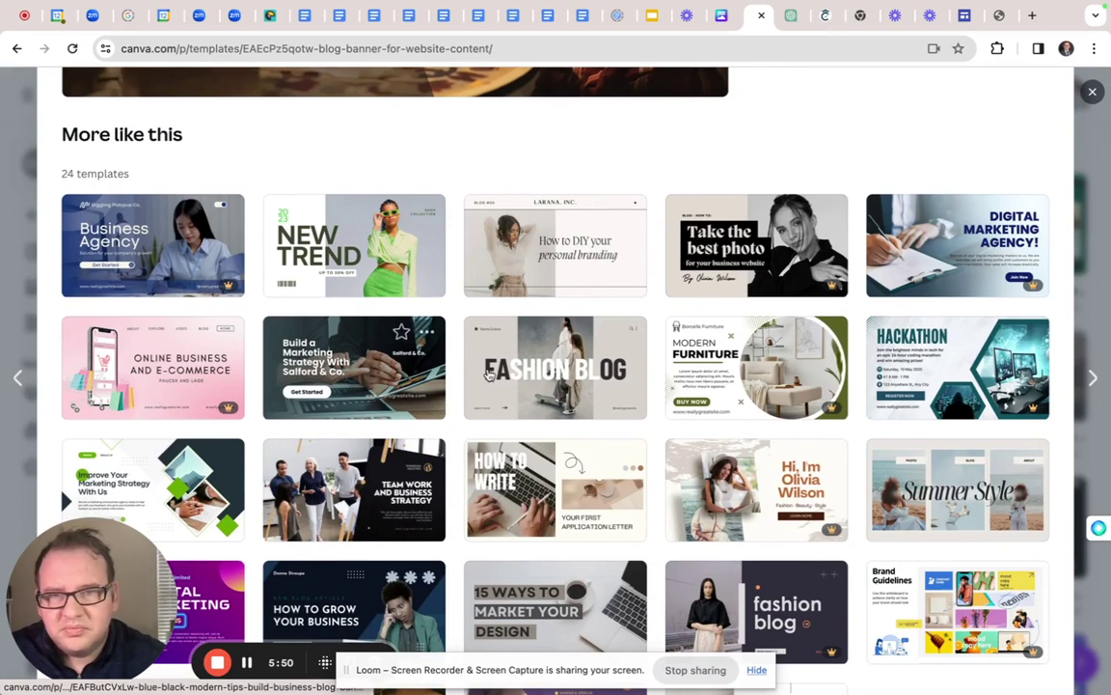
left_click(540, 367)
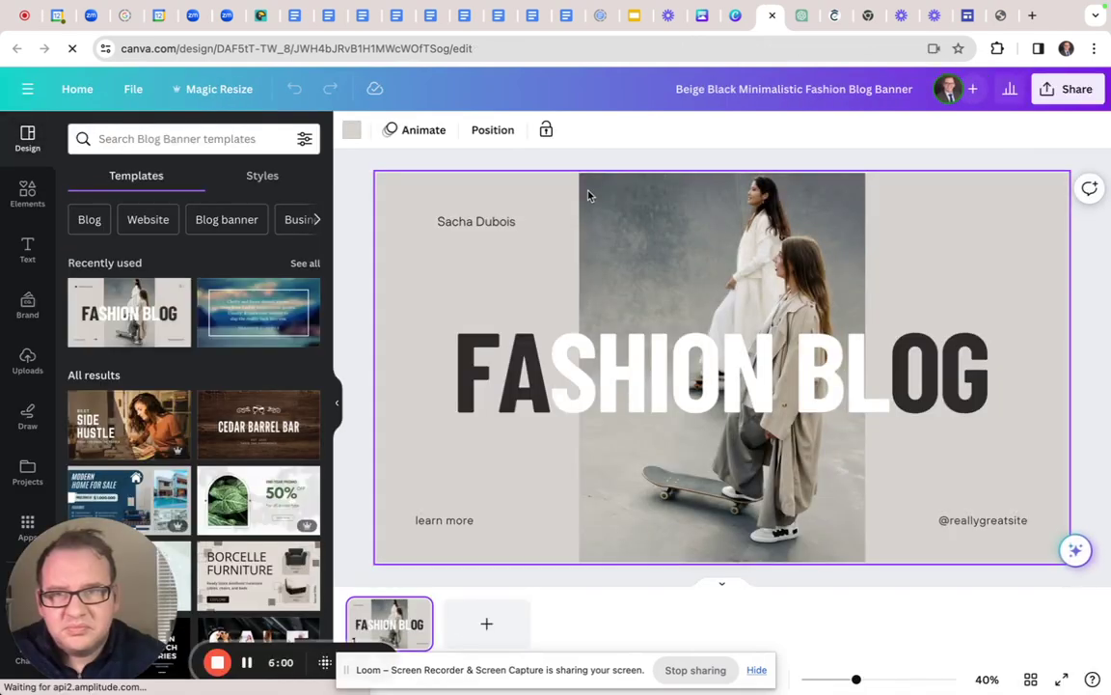
Clear every element off the banner, including the leftover house icon, leaving a plain beige page
left_click_drag(488, 201, 1095, 558)
key("Delete")
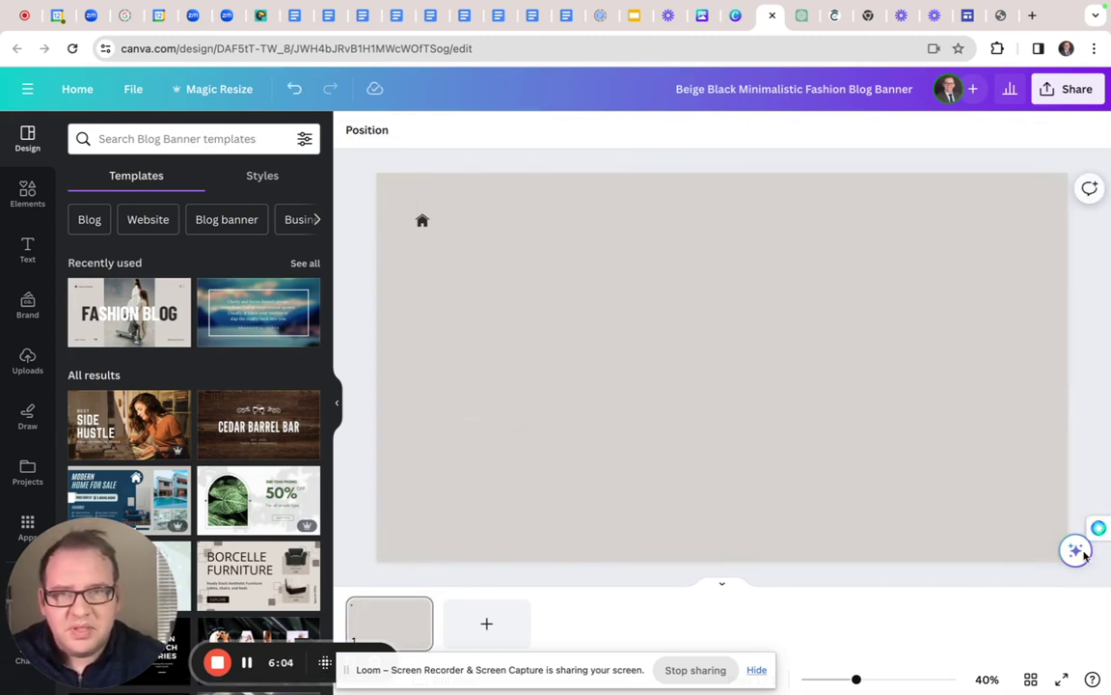
left_click(422, 221)
key("Delete")
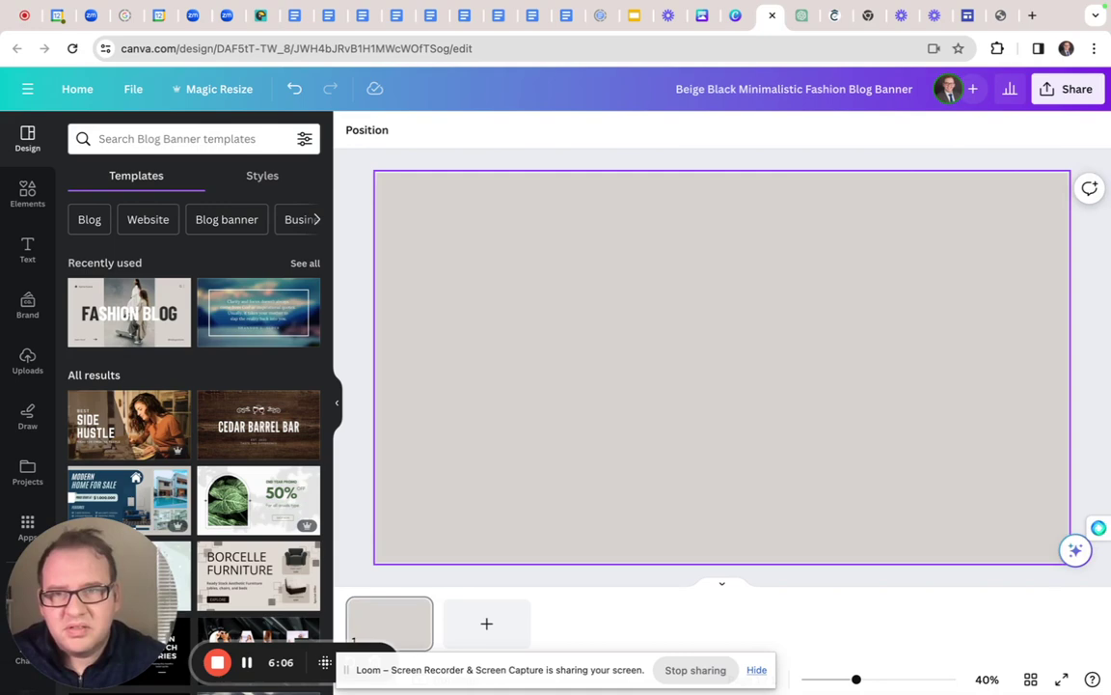
Search Elements for 'numbers' to find the round numbered graphics
left_click(27, 189)
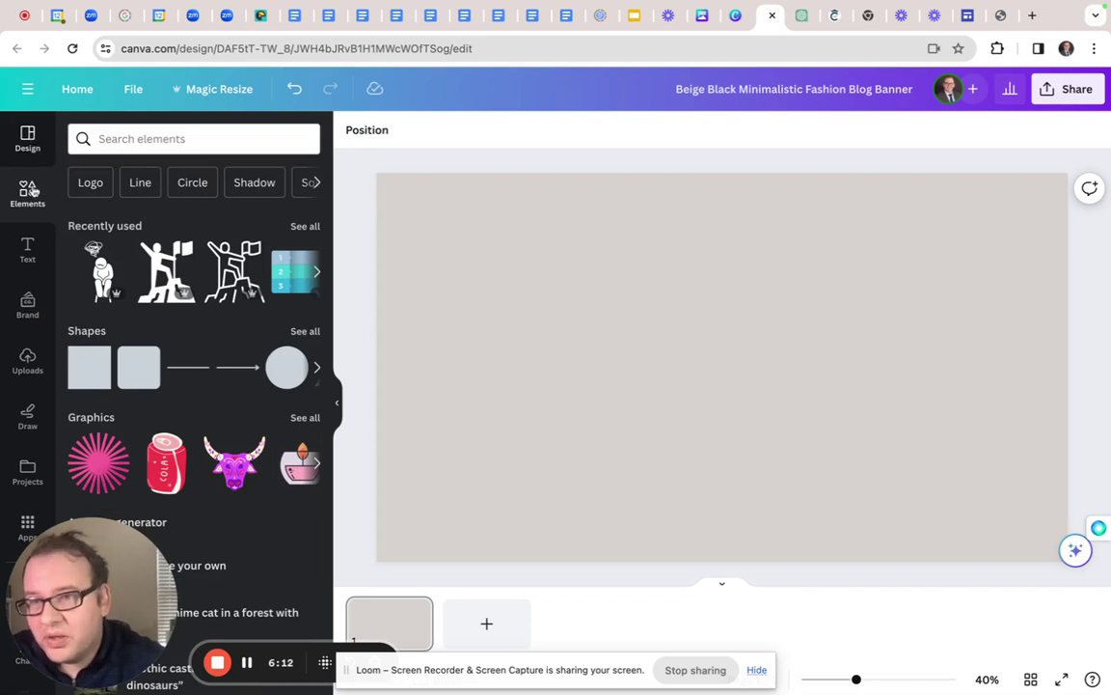
left_click(165, 137)
type("numbers")
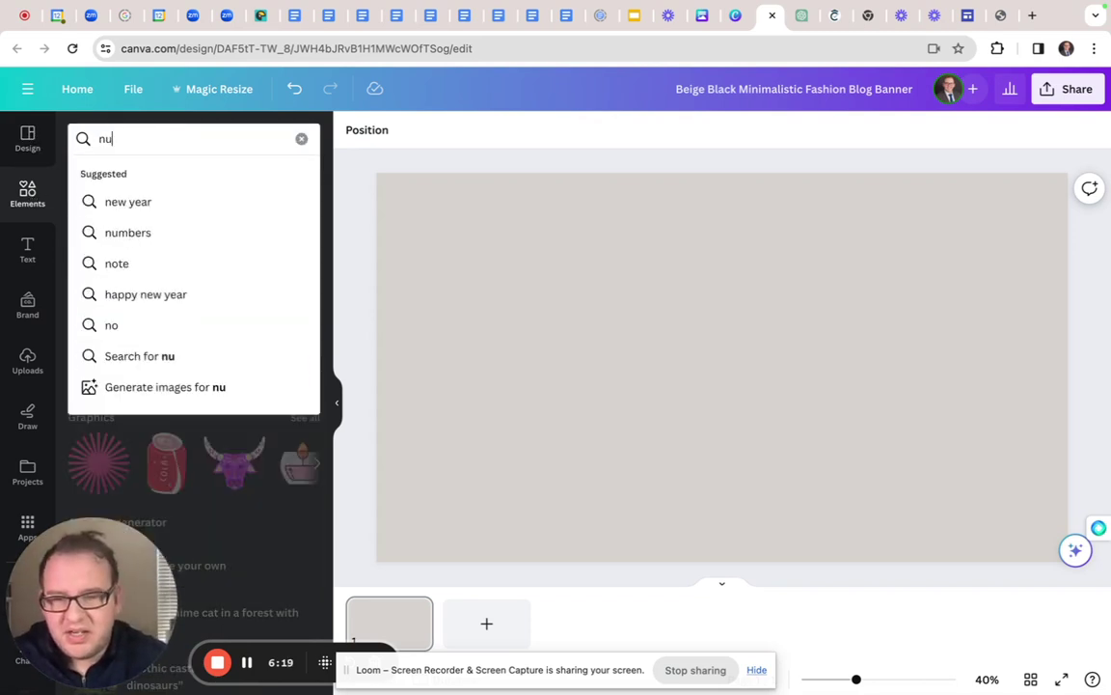
key("Return")
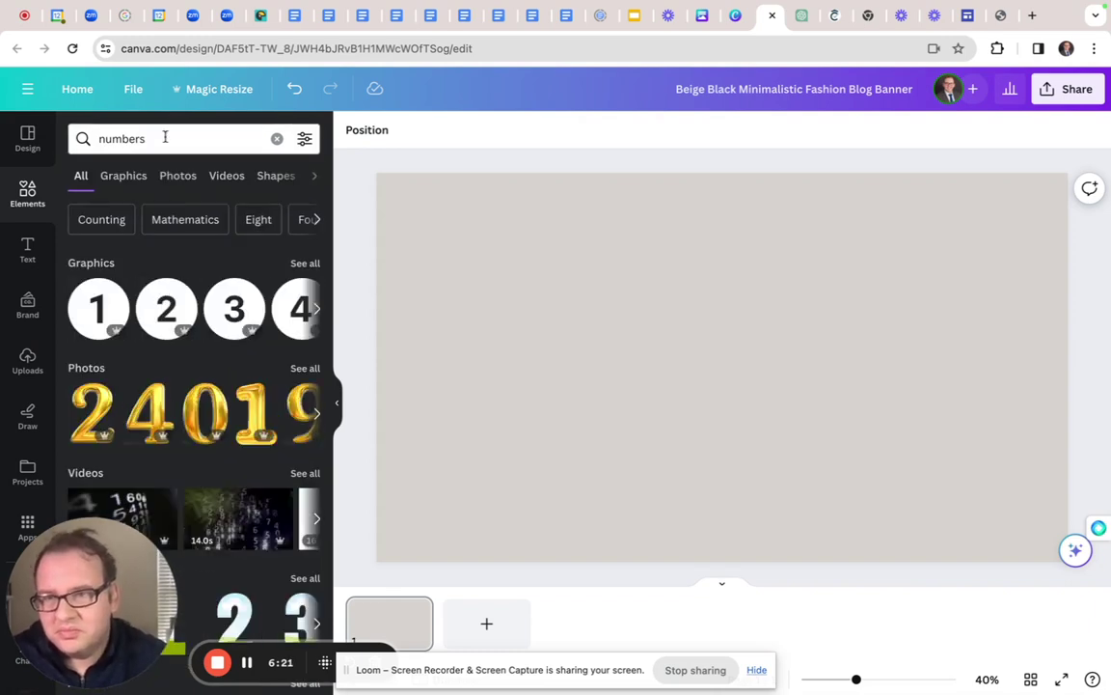
scroll(203, 299, "down", 3)
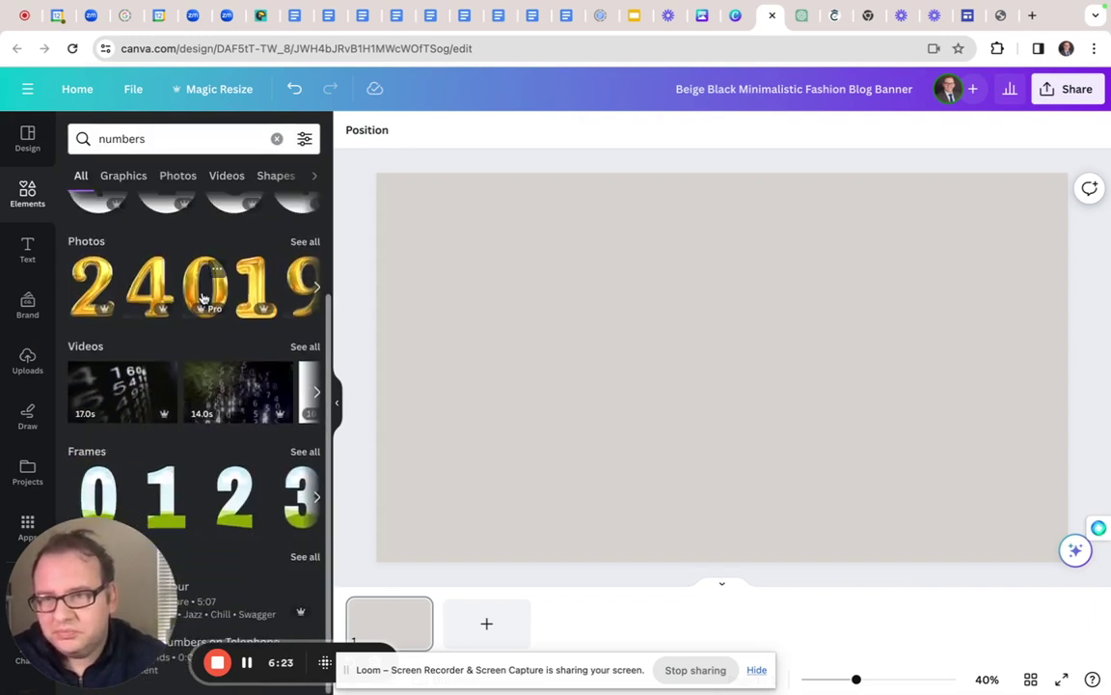
scroll(203, 299, "up", 3)
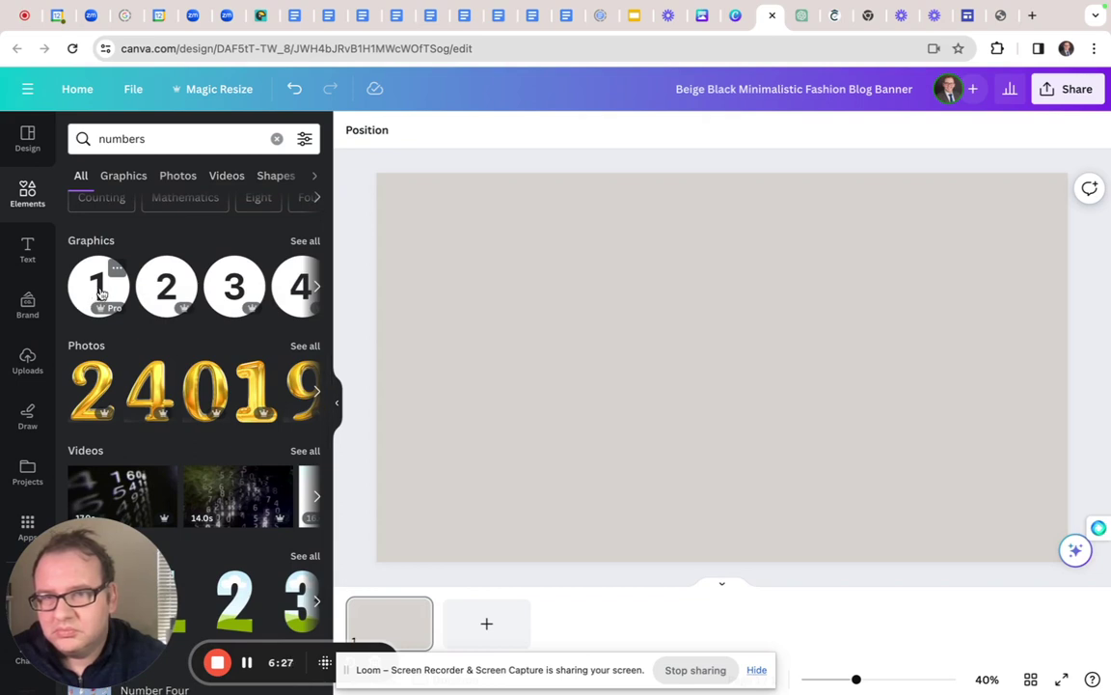
Add the black '1' circle graphic and enlarge it to nearly the full page height
left_click(104, 290)
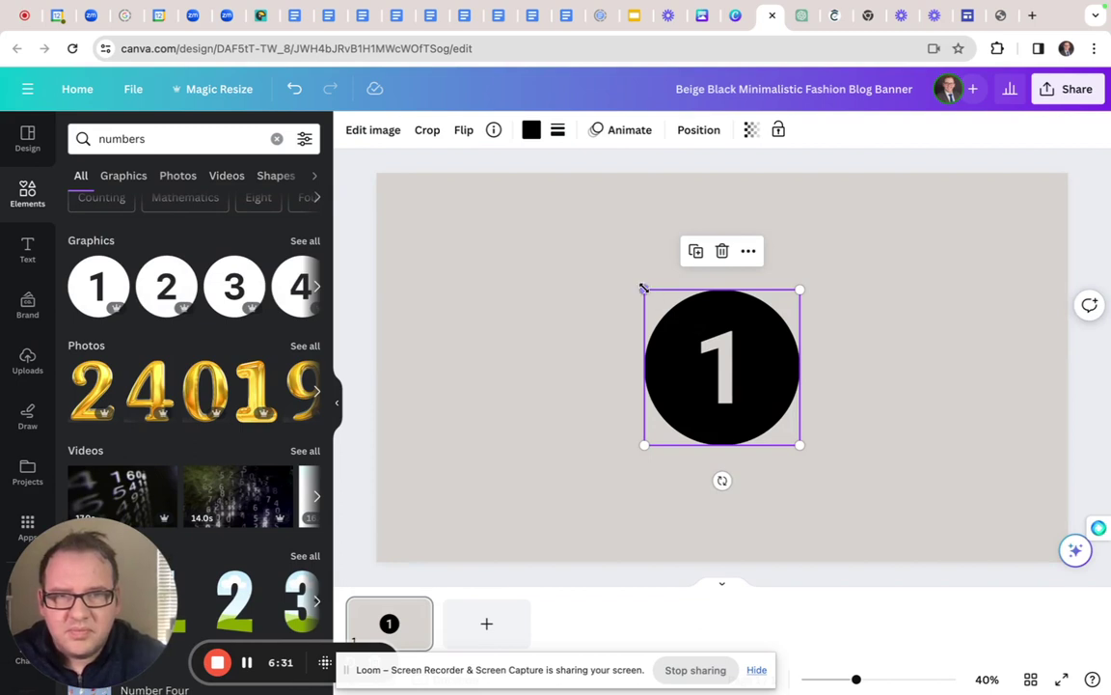
left_click_drag(642, 288, 538, 186)
left_click_drag(800, 445, 923, 516)
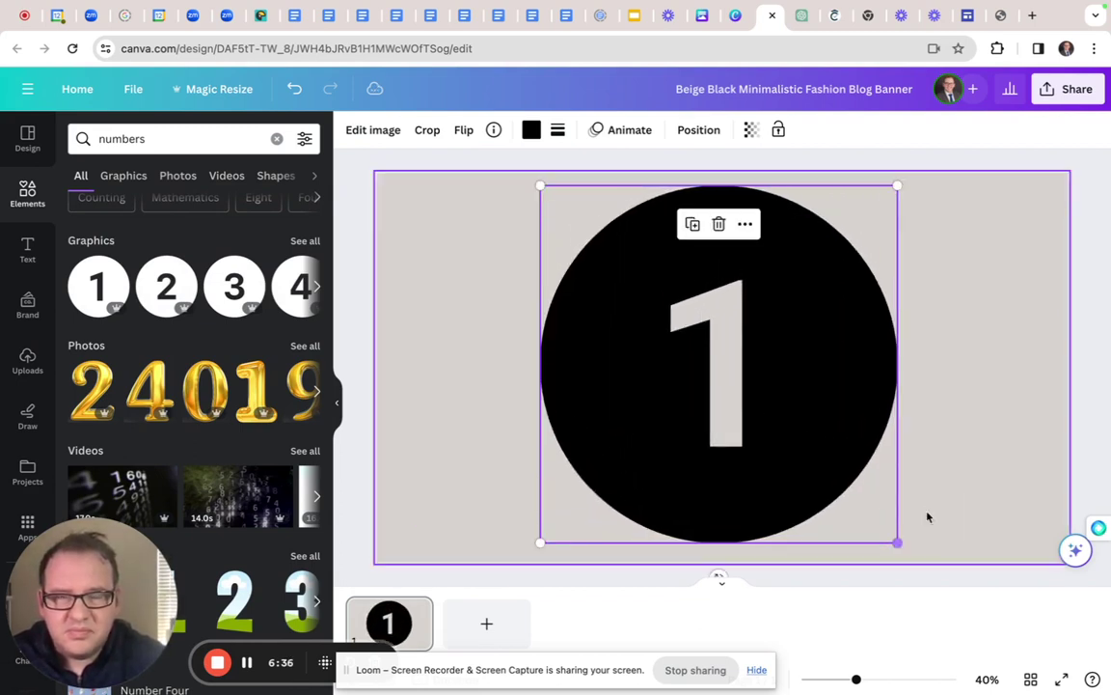
left_click(902, 16)
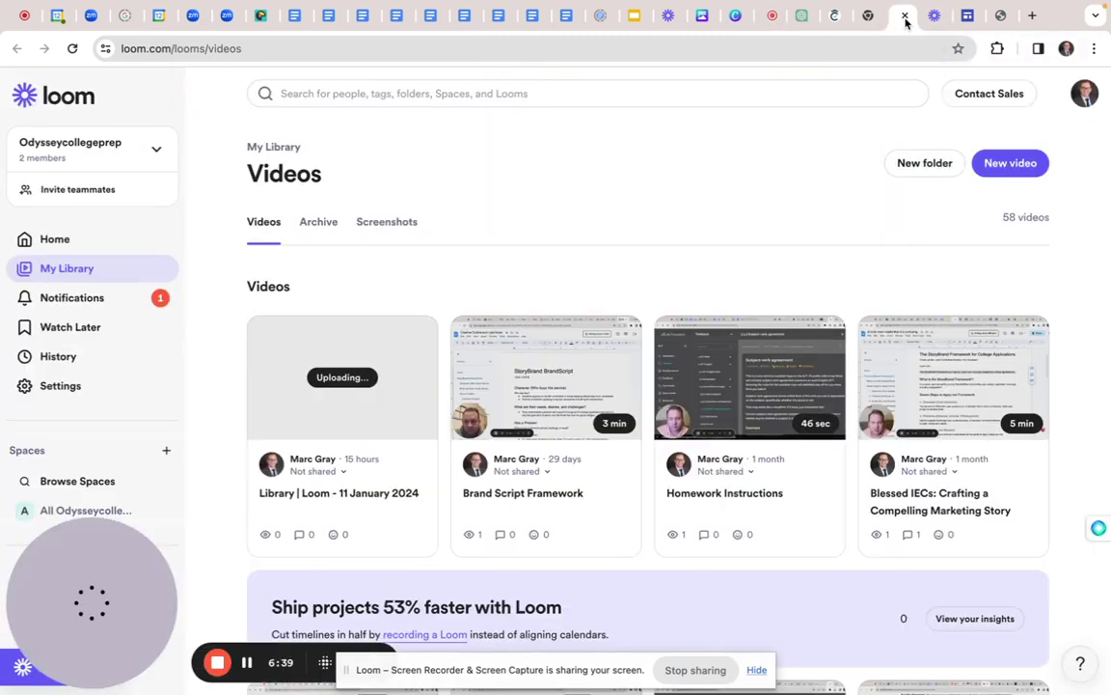
left_click(932, 17)
left_click(968, 16)
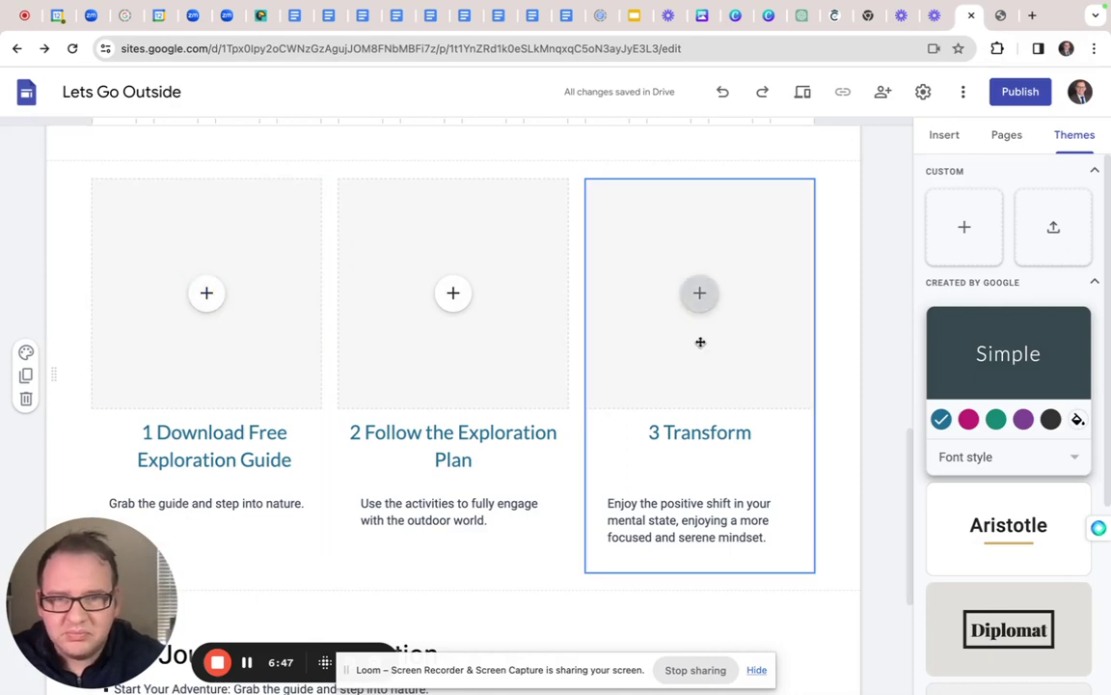
scroll(700, 337, "down", 3)
scroll(701, 229, "up", 3)
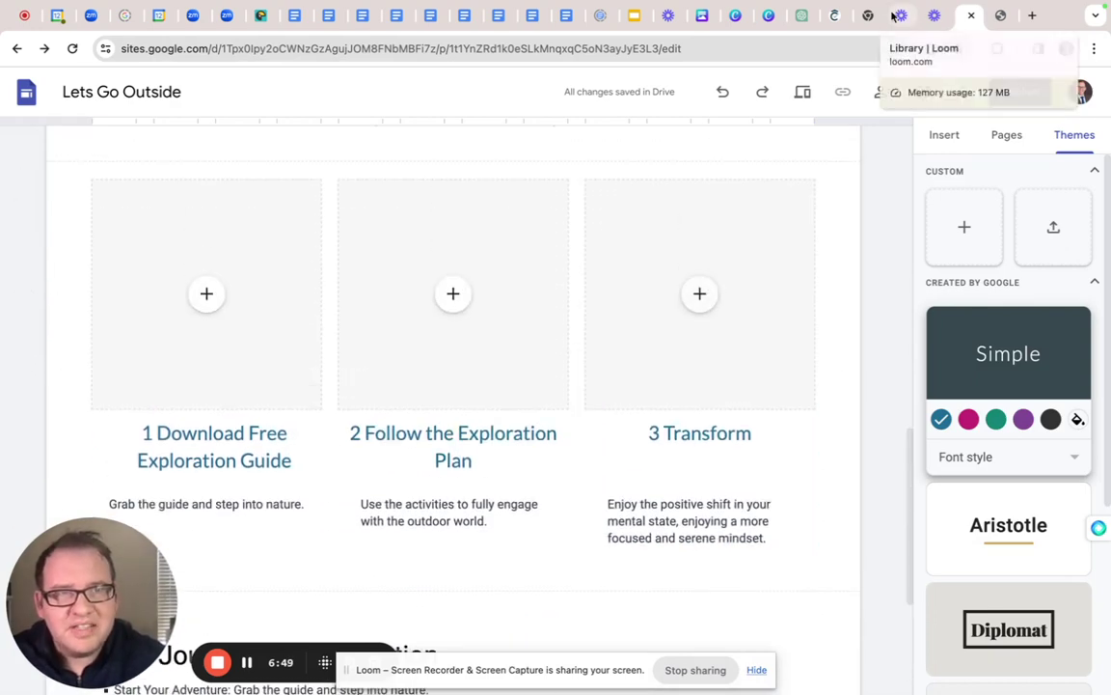
left_click(765, 18)
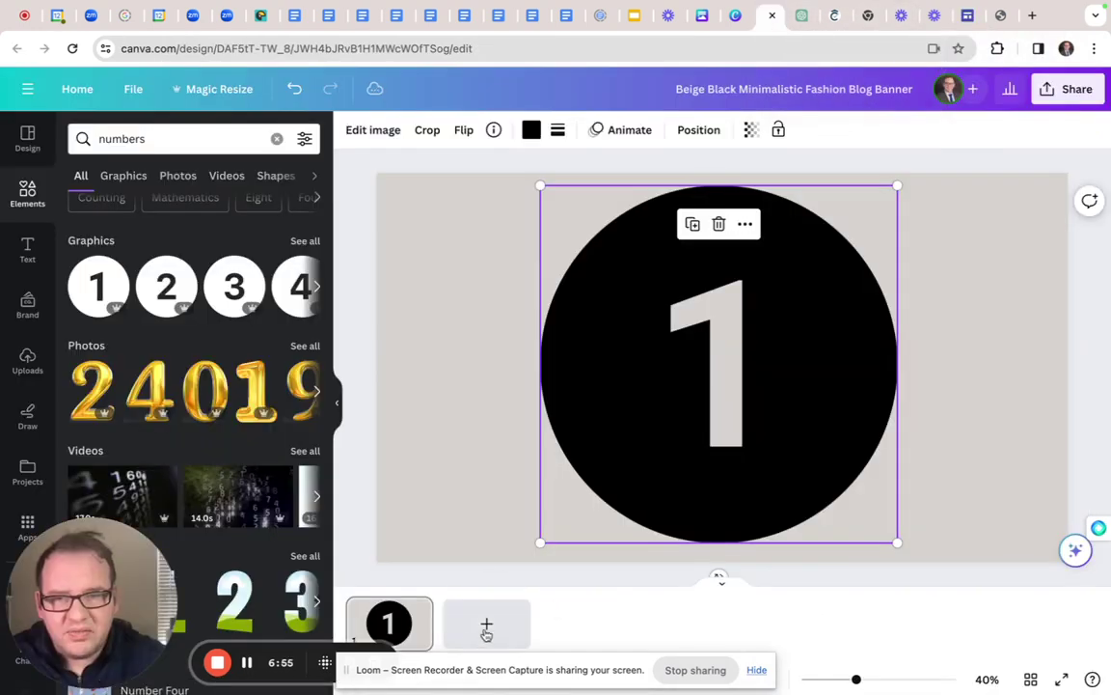
Add a blank page 2 and list all photo results for 'teens enjoying the outdoors'
left_click(487, 623)
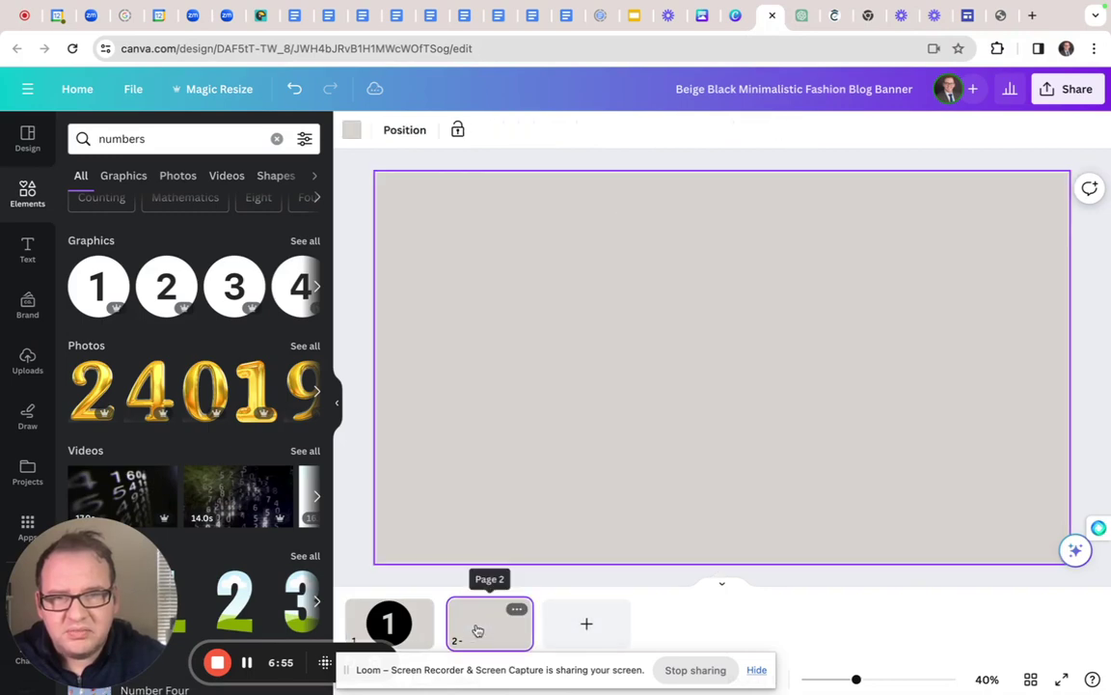
left_click(164, 130)
type("tee")
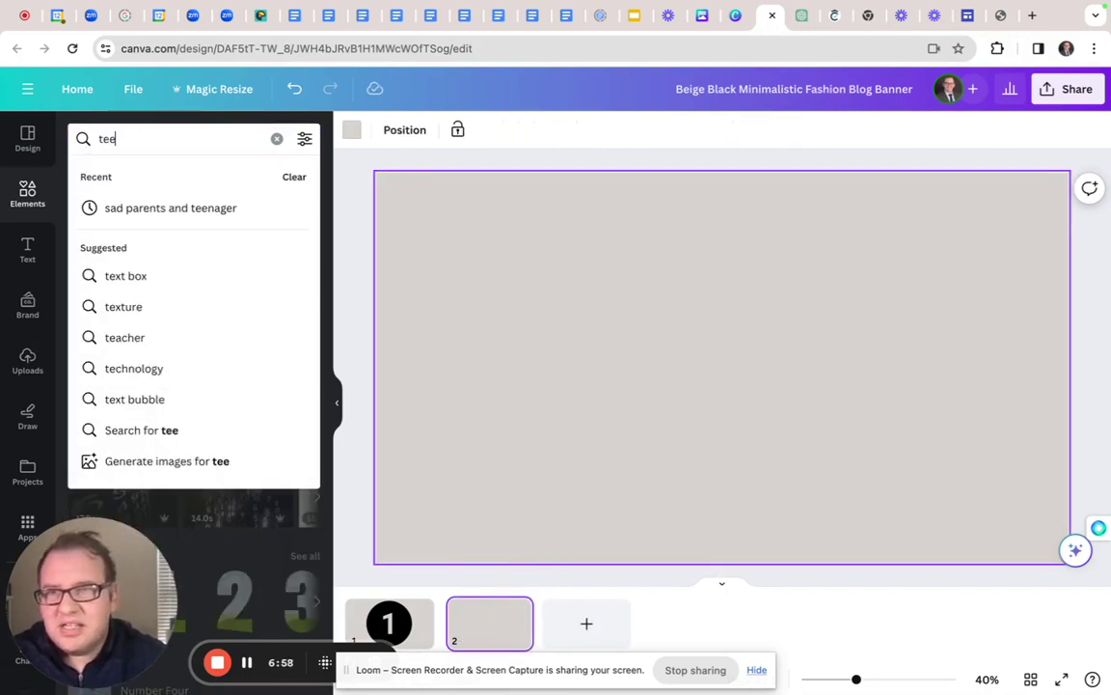
type("ns enjoying")
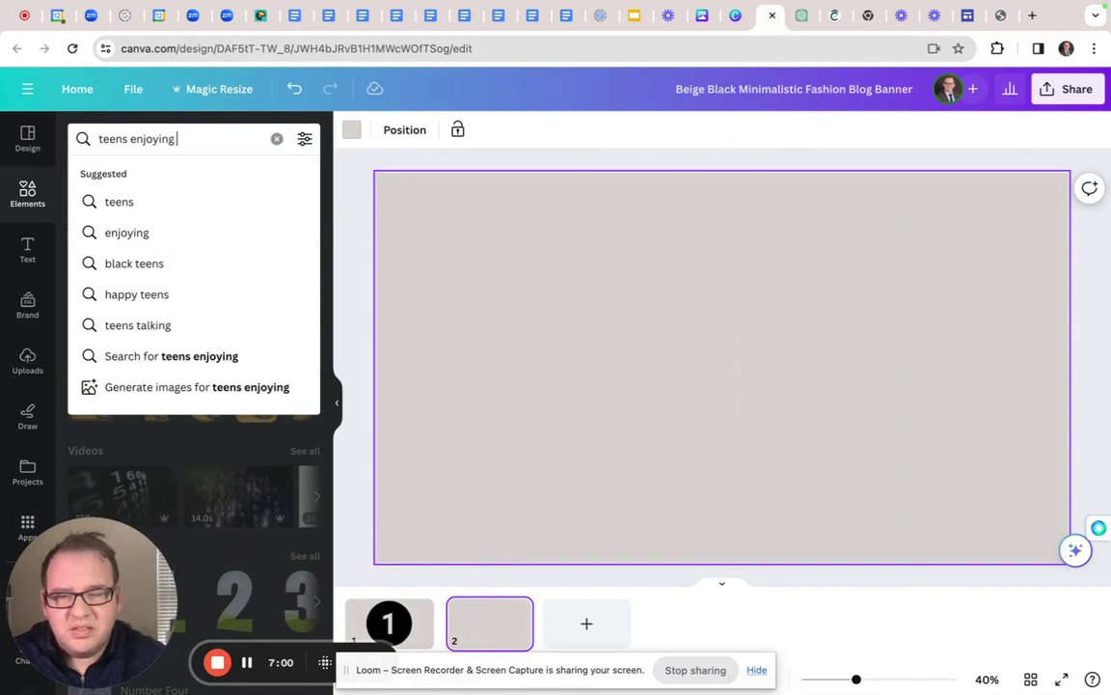
type(" the outdoors")
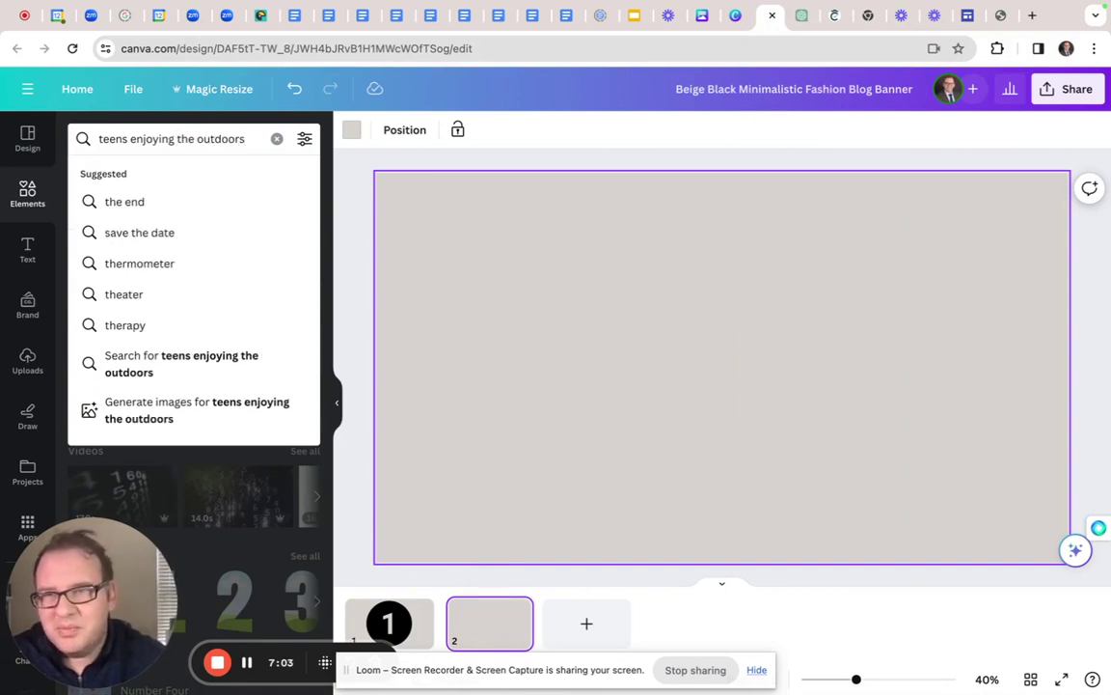
key("Return")
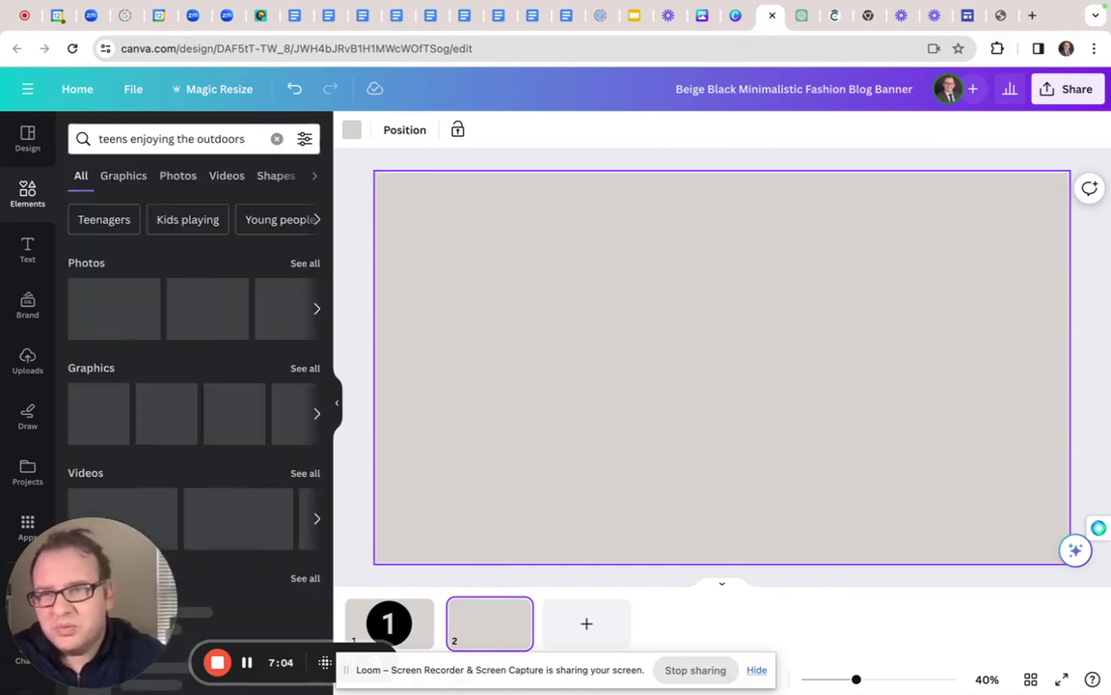
left_click(307, 264)
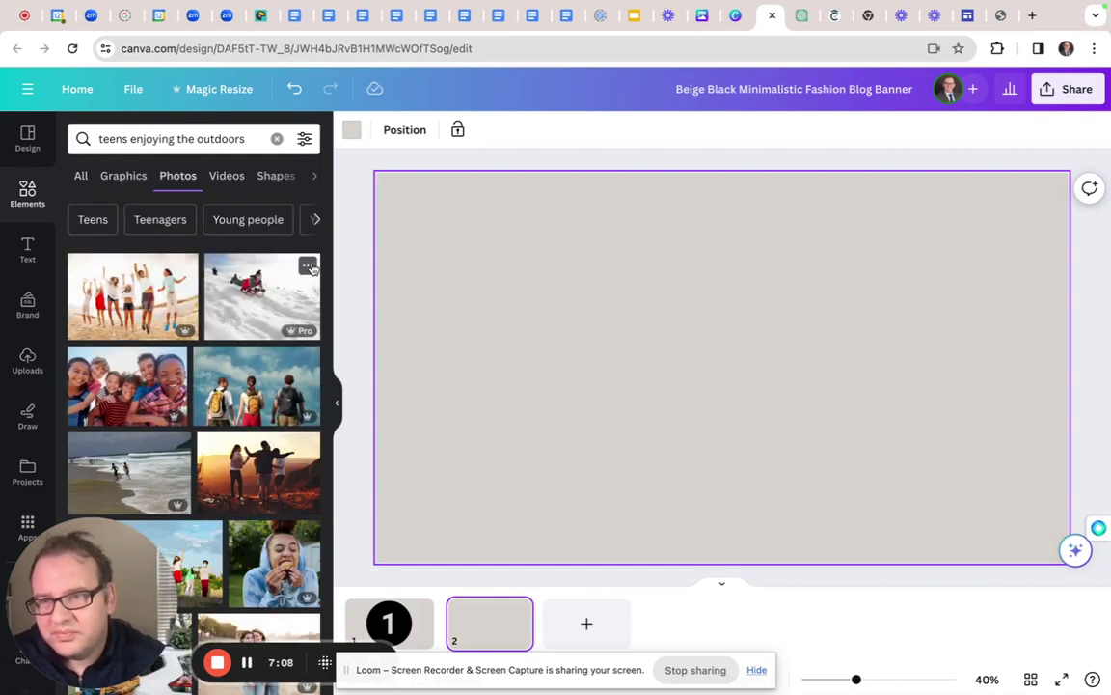
Set the three-backpackers-under-cloudy-sky photo as page 2's full background
left_click(246, 398)
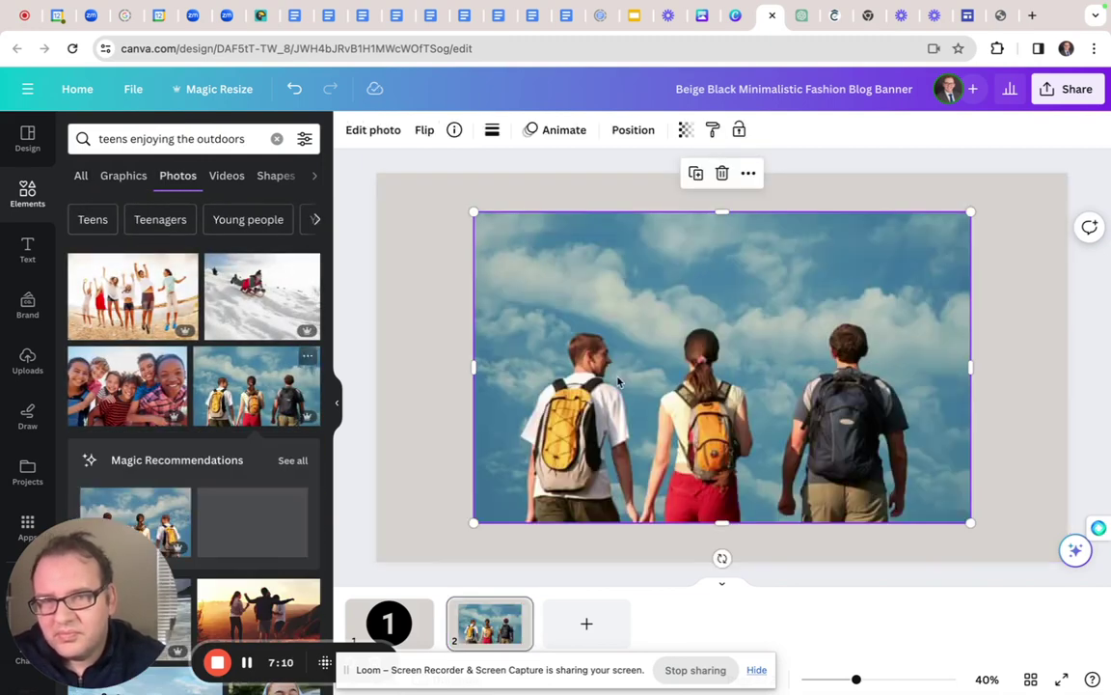
right_click(622, 240)
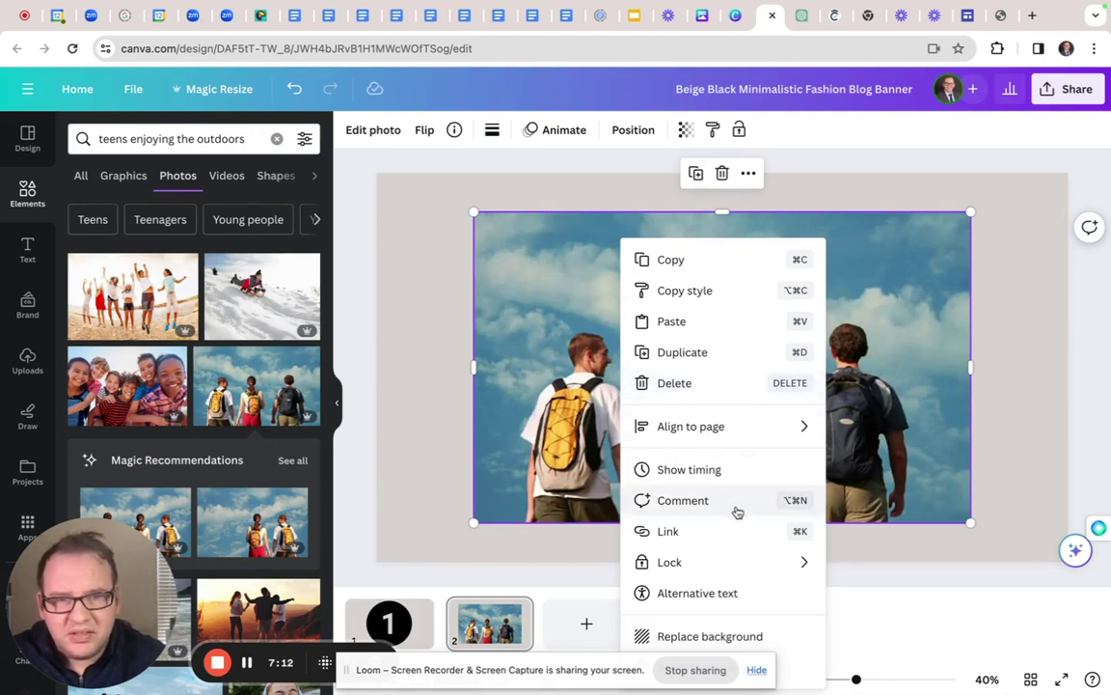
left_click(738, 638)
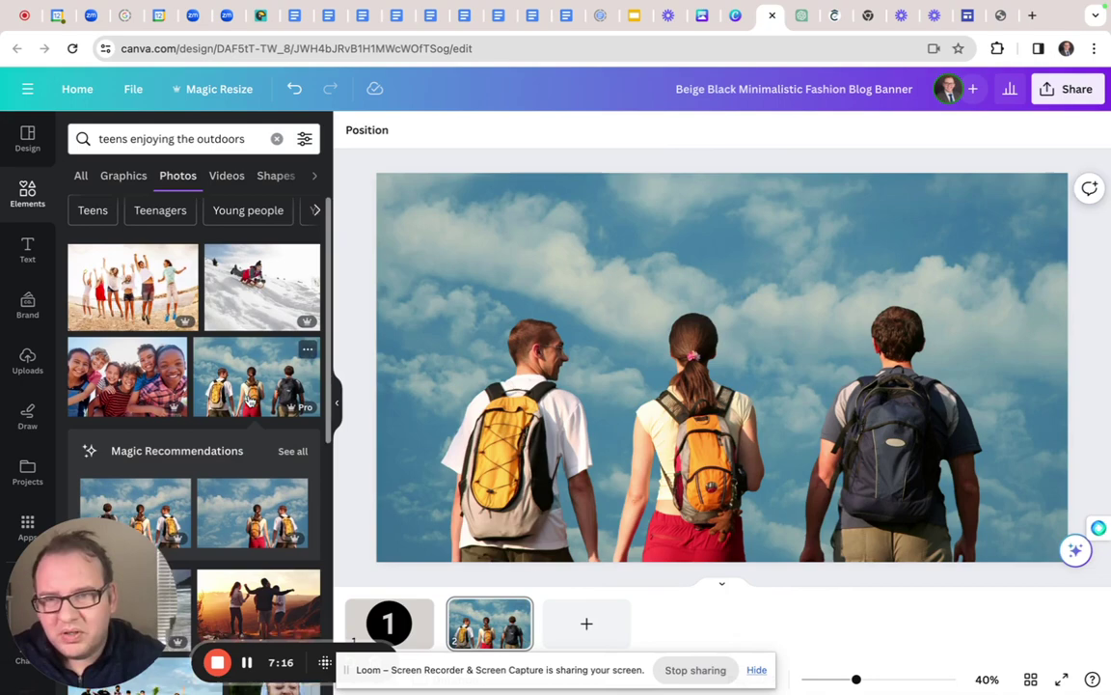
scroll(249, 399, "down", 3)
scroll(249, 398, "up", 2)
scroll(249, 398, "down", 6)
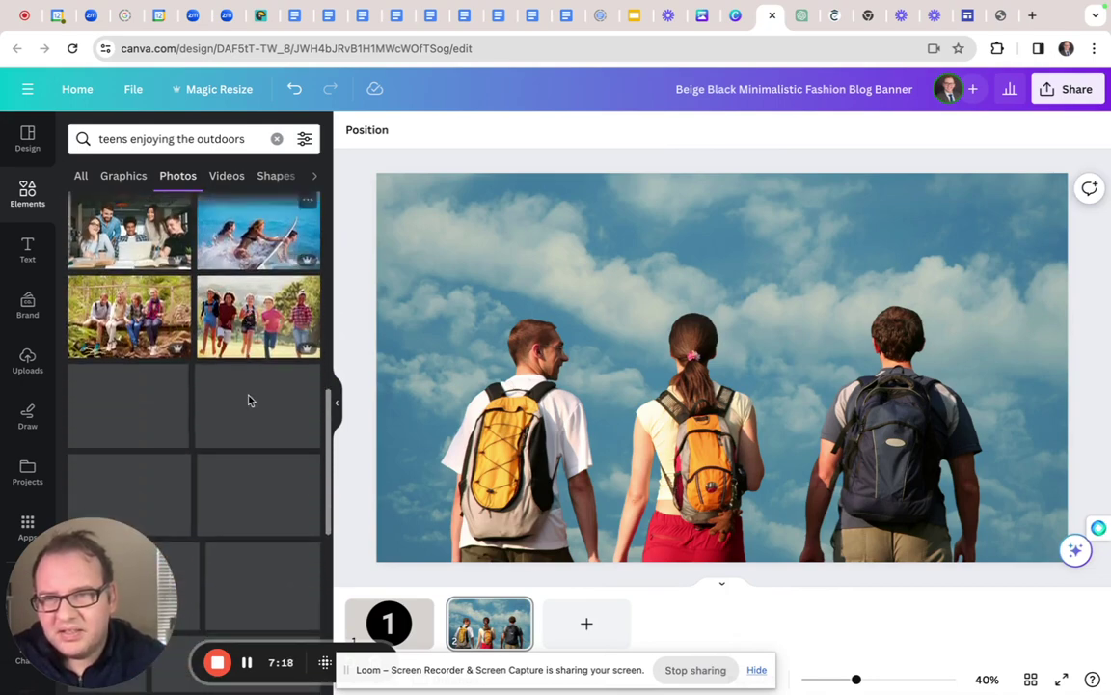
scroll(249, 399, "up", 10)
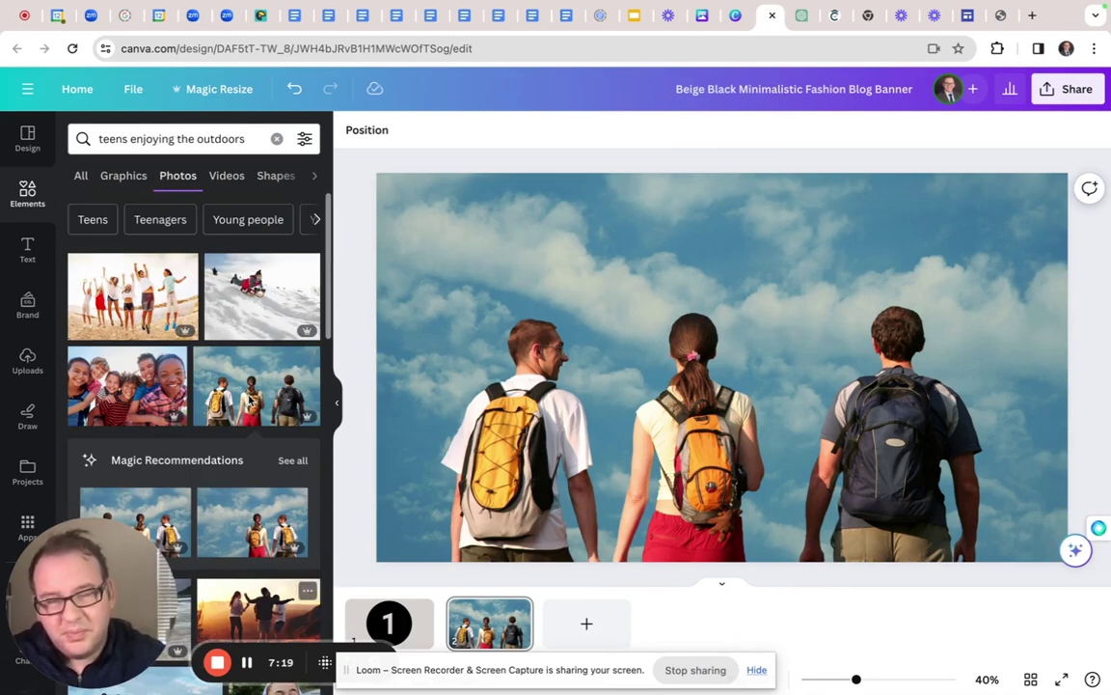
Switch back to the 'Lets Go Outside' Google Sites editor tab
left_click(968, 26)
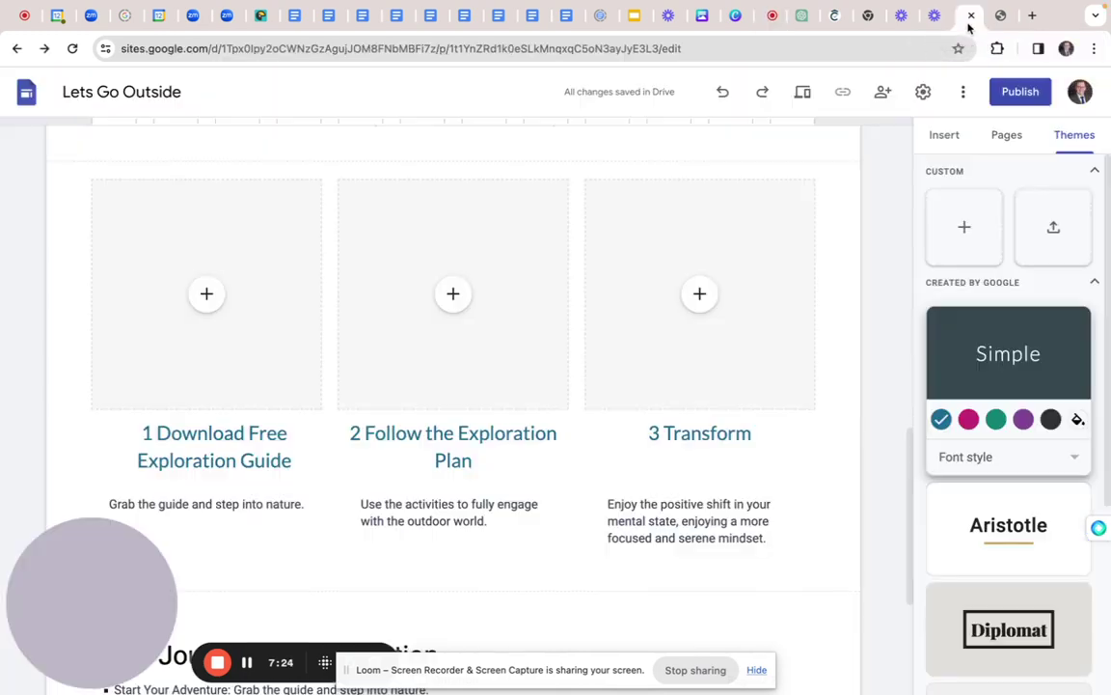